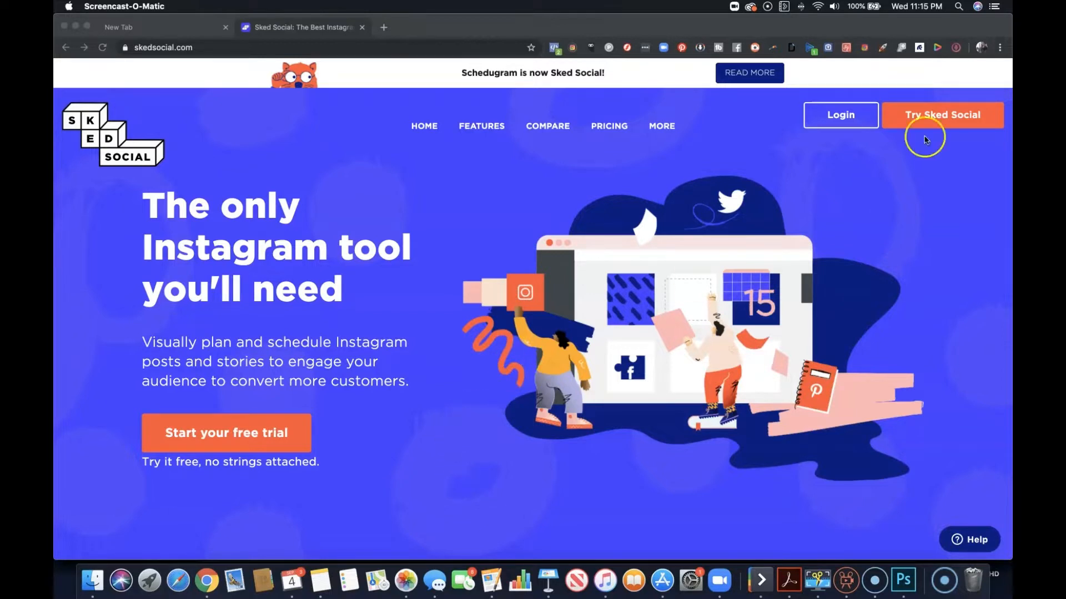
Log in to Sked Social and dismiss the disconnected accounts notice.
click(848, 120)
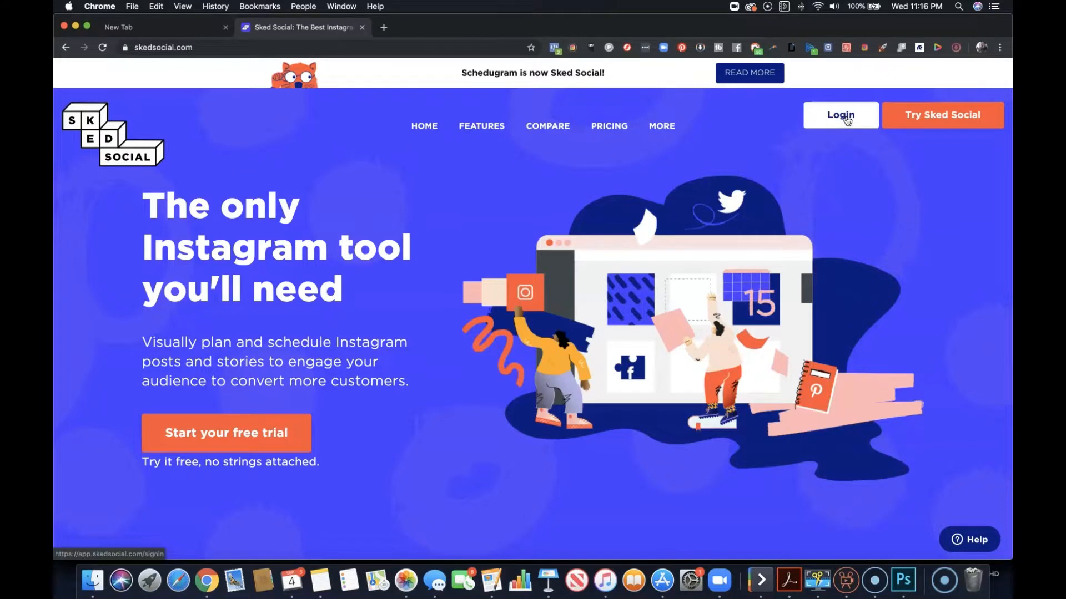
click(848, 120)
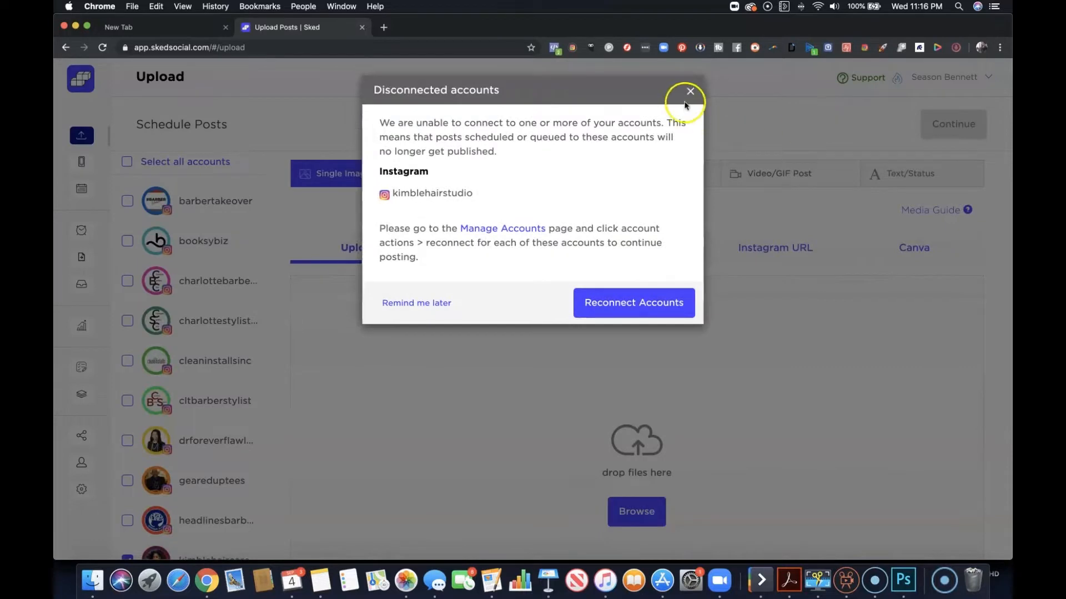
click(690, 94)
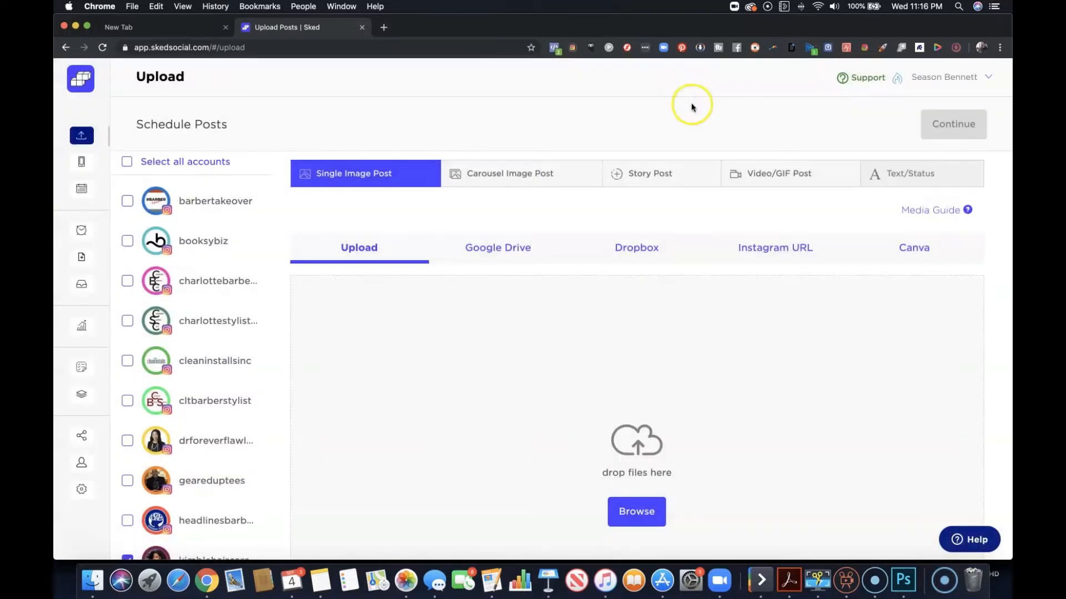
Review the connected Instagram accounts, the available post types and the file upload option for scheduling posts.
scroll(239, 206, down, 5)
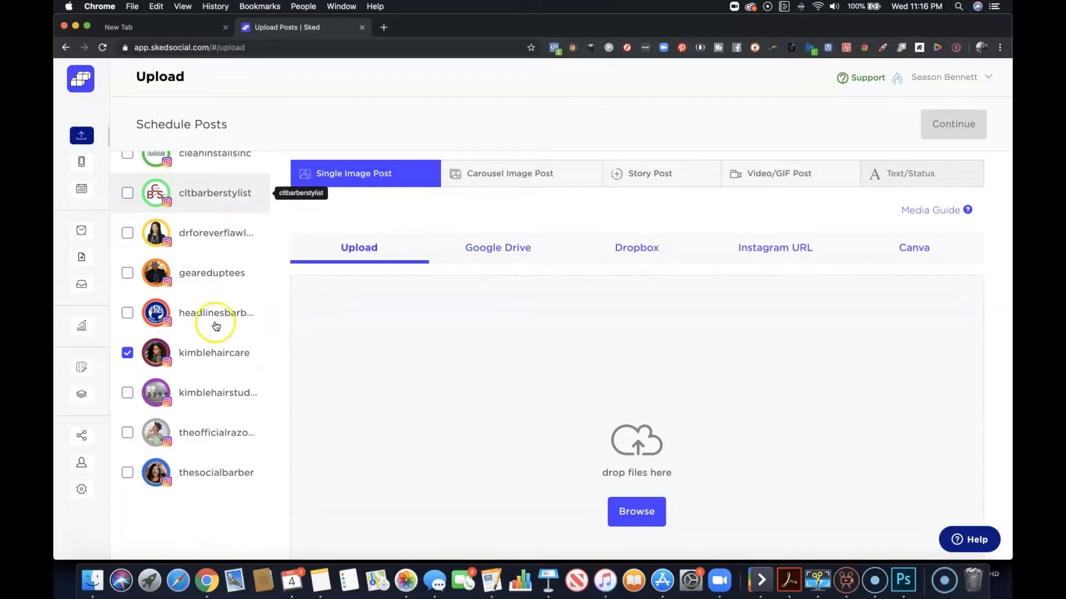
scroll(220, 258, up, 3)
scroll(219, 258, up, 2)
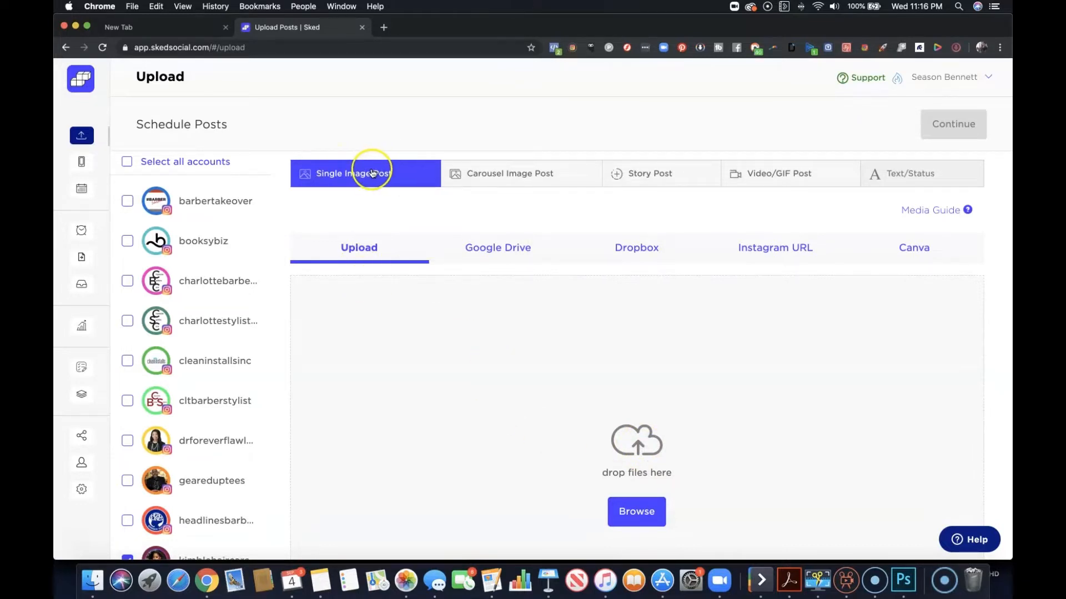
click(555, 173)
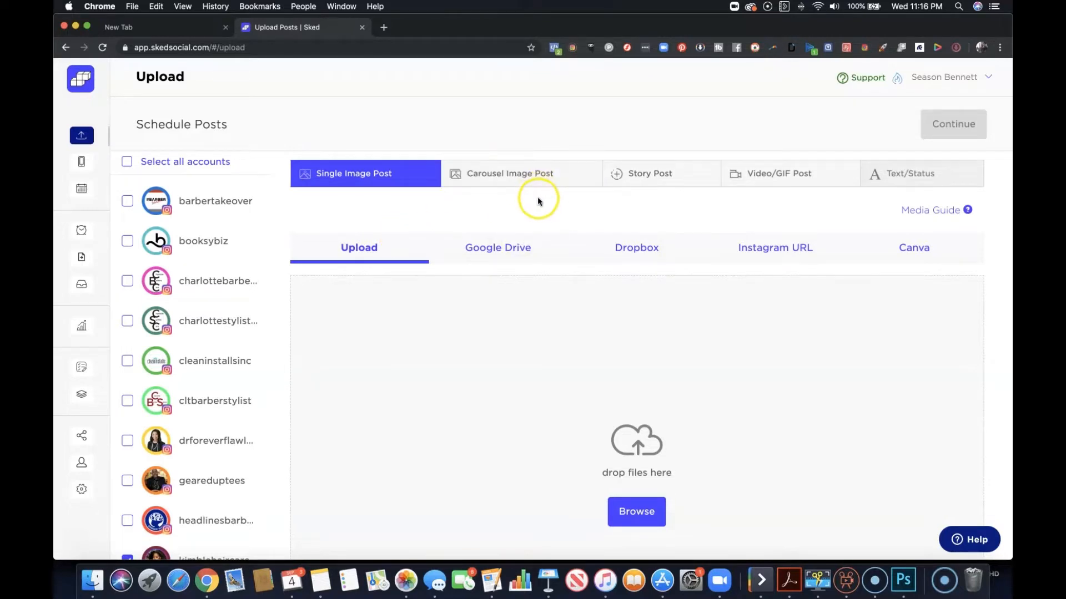
click(494, 180)
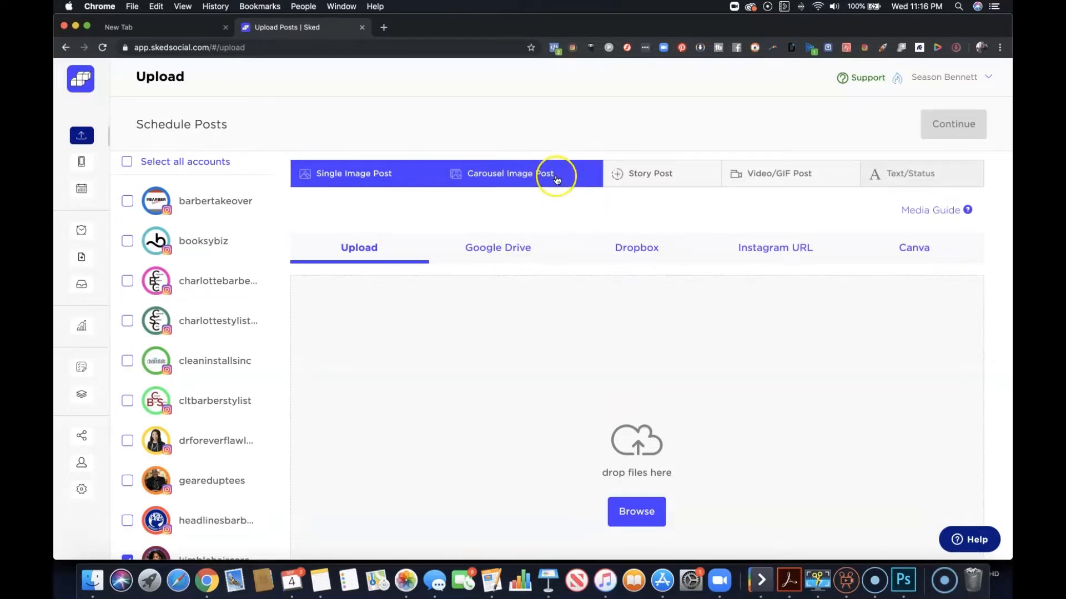
click(659, 187)
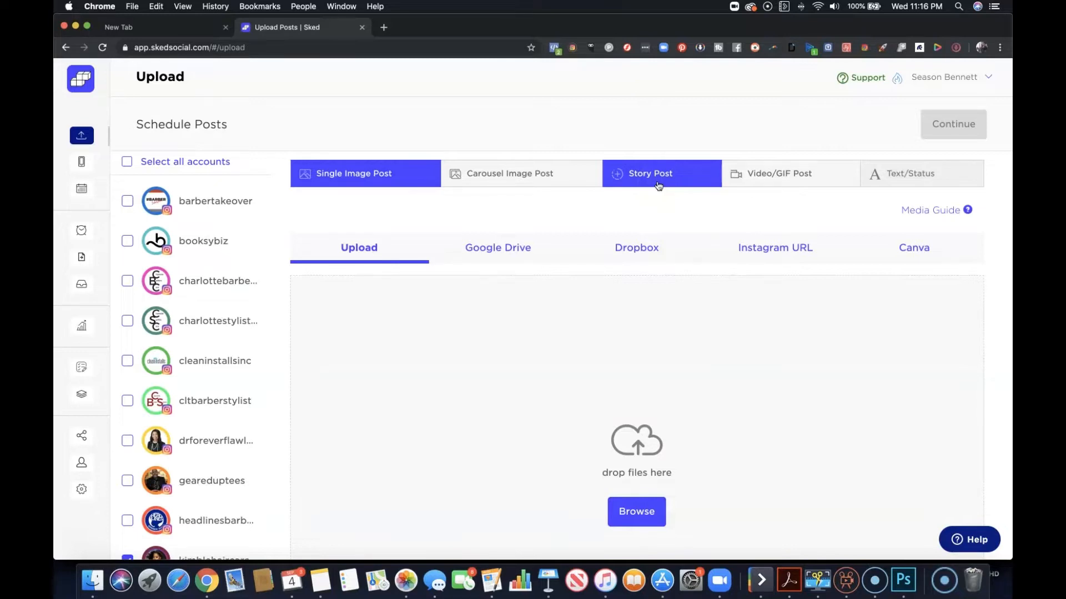
click(658, 186)
click(756, 177)
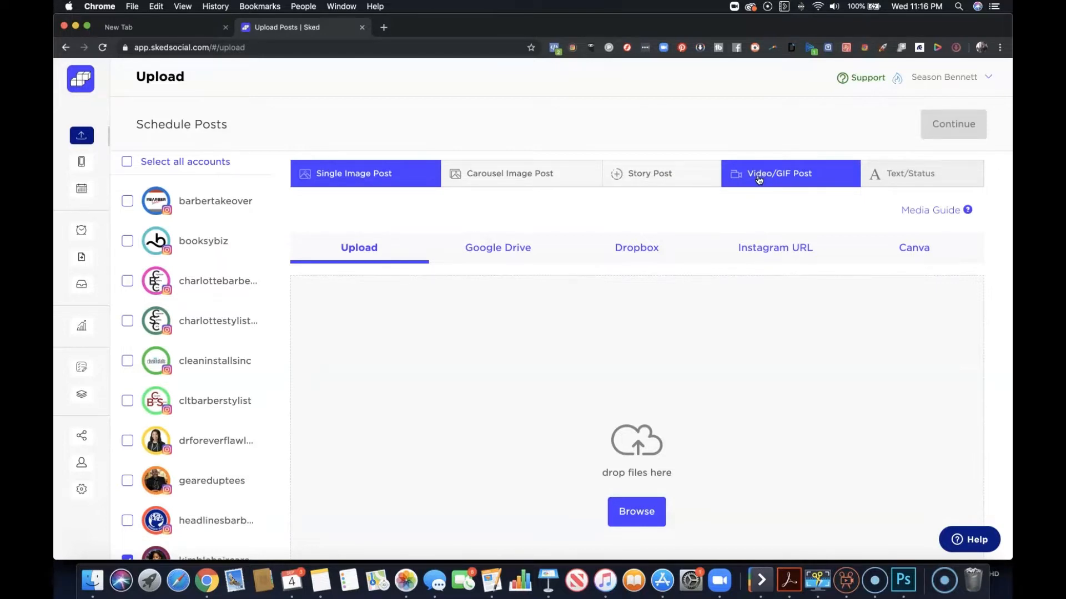
click(773, 177)
click(894, 182)
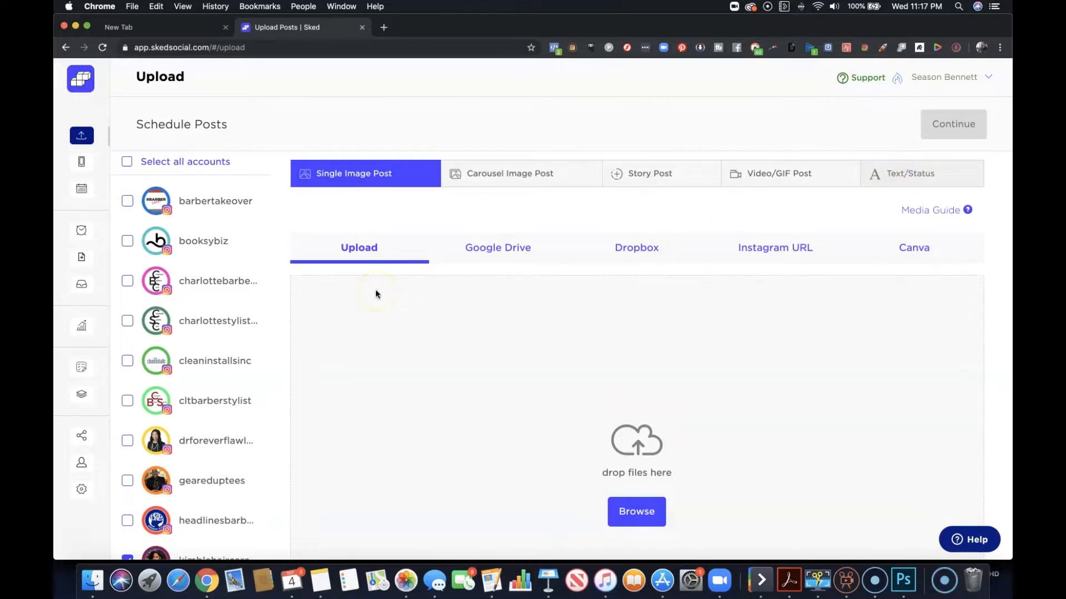
click(633, 518)
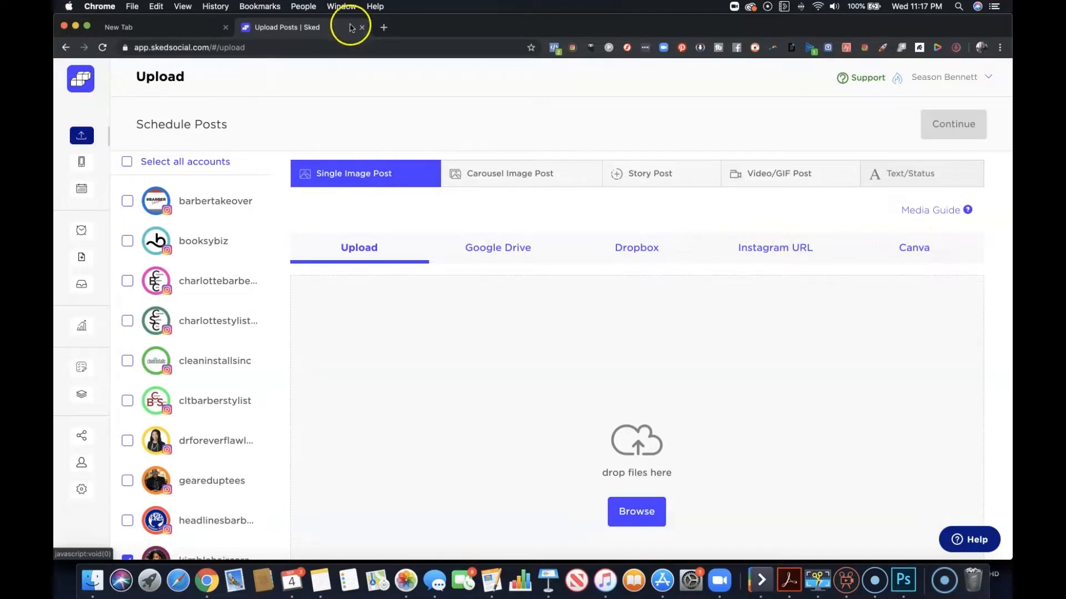
Open the barbertakeover Instagram profile in a new browser tab.
click(383, 28)
text(instag)
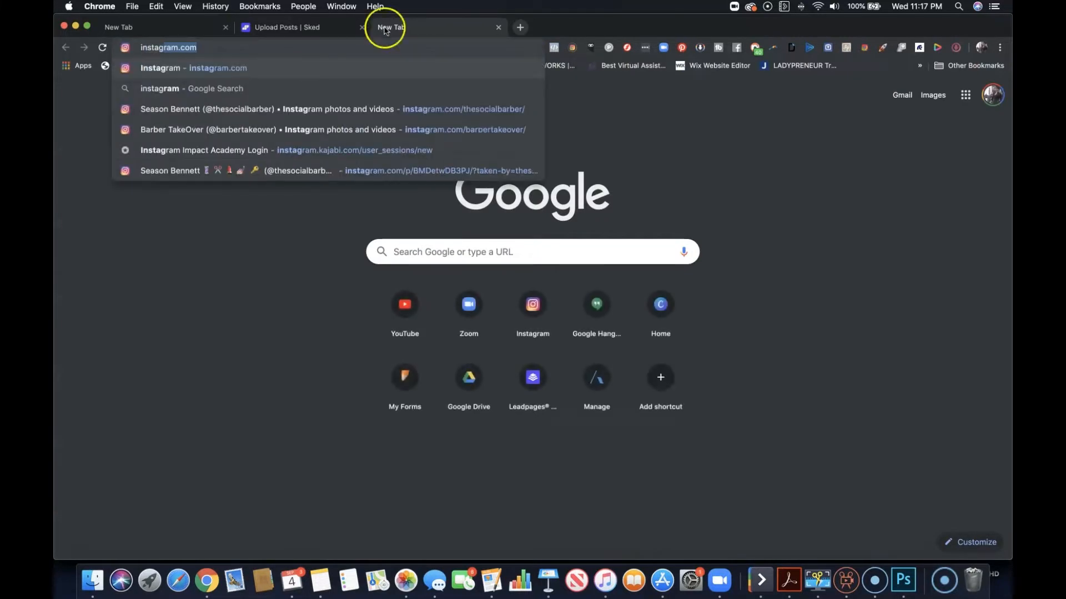
click(361, 130)
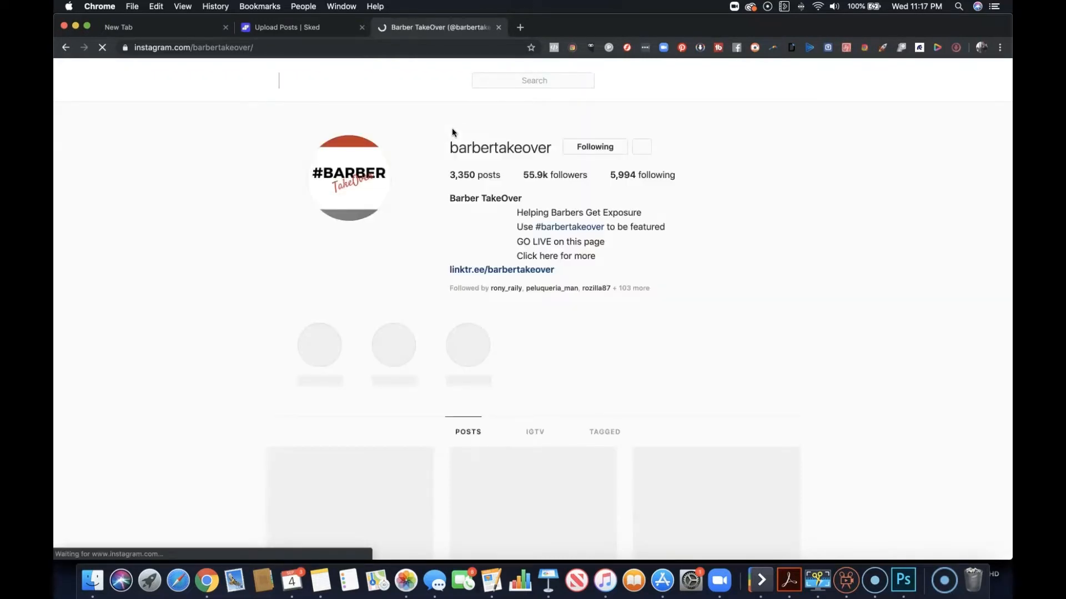
Open the barbertakeover post showing the man with purple hair and pink sunglasses, and copy its URL.
scroll(509, 161, down, 2)
scroll(508, 161, down, 4)
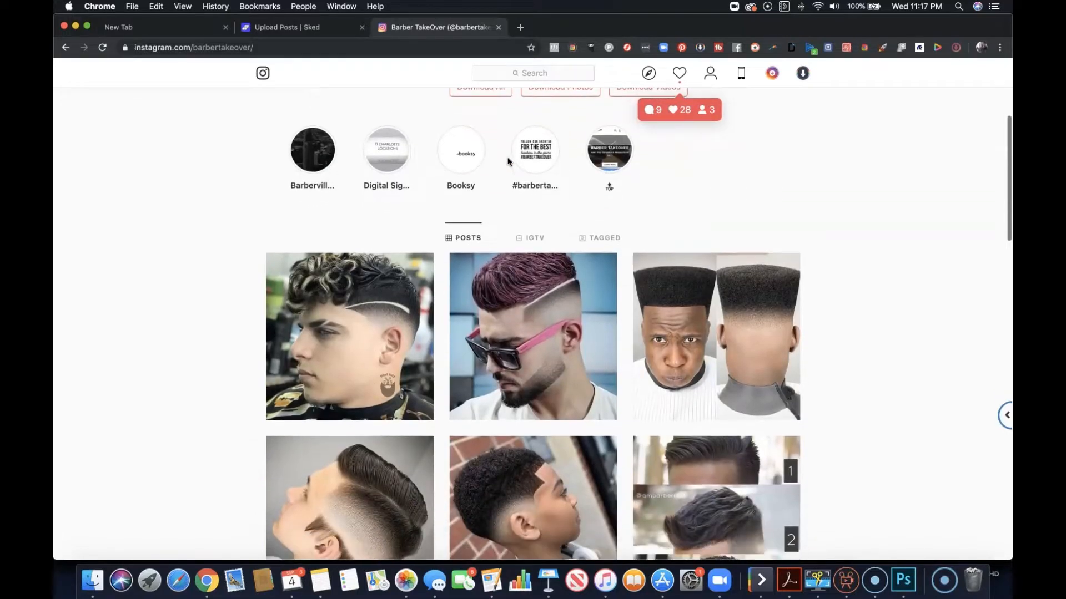
scroll(508, 161, down, 1)
scroll(508, 161, down, 1)
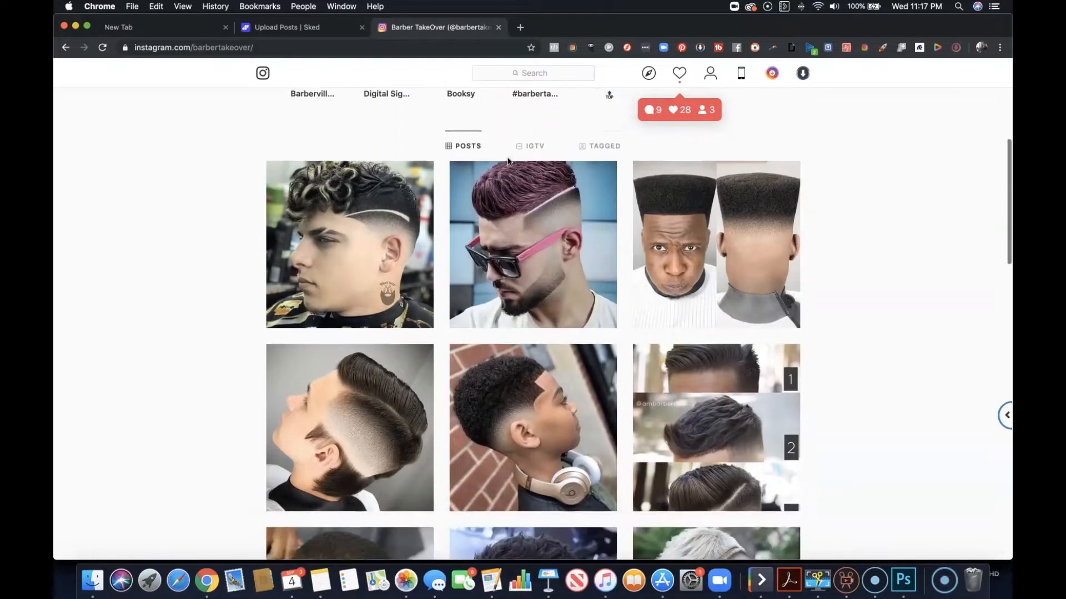
click(546, 190)
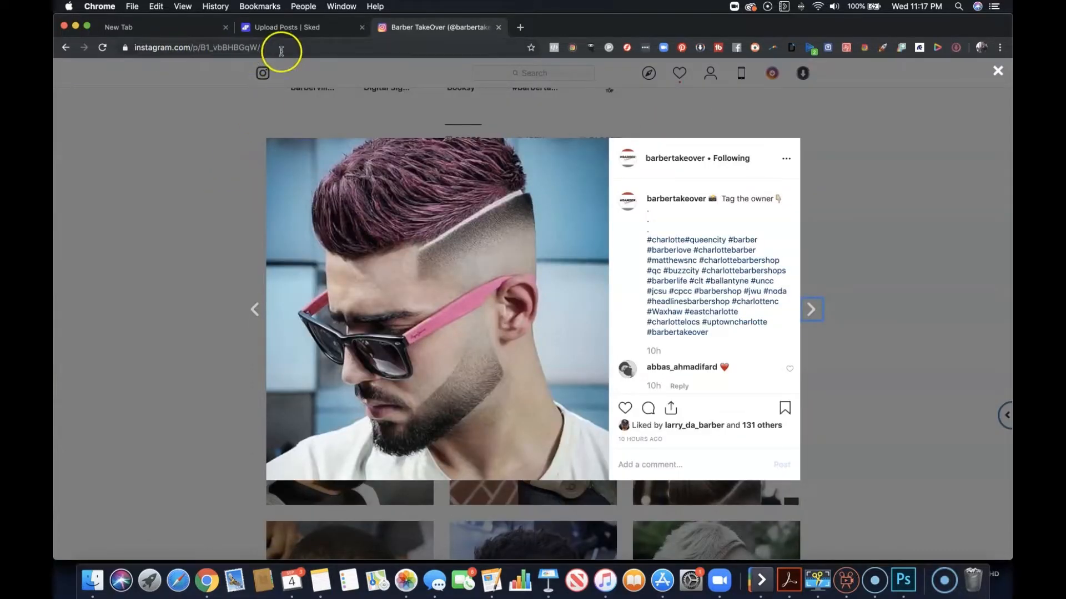
click(236, 48)
right_click(236, 48)
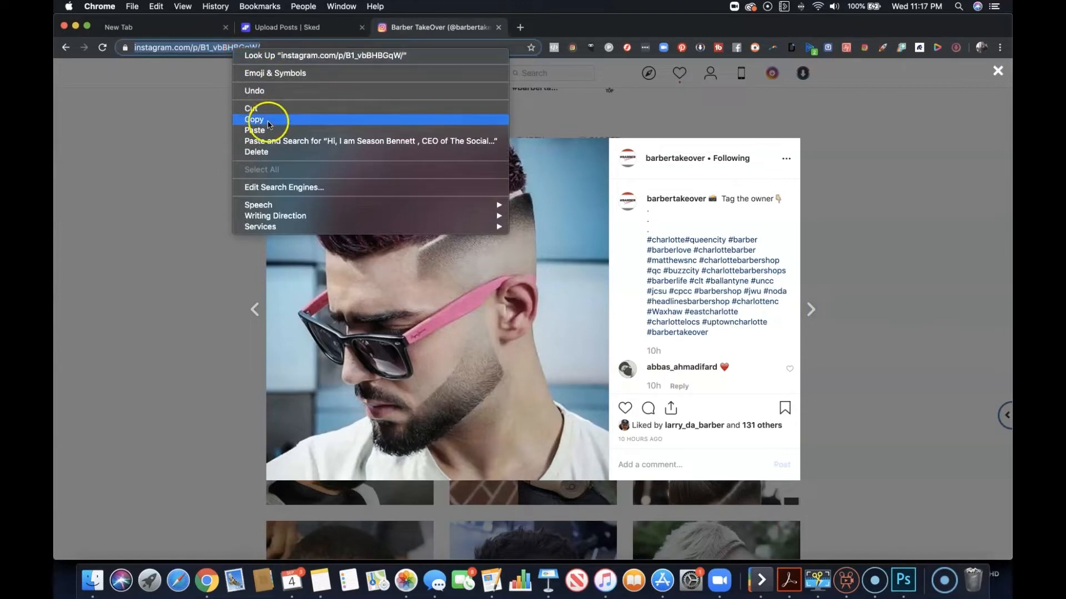
click(268, 121)
Return to Sked Social and upload the image as a single image post from the copied Instagram URL.
click(297, 31)
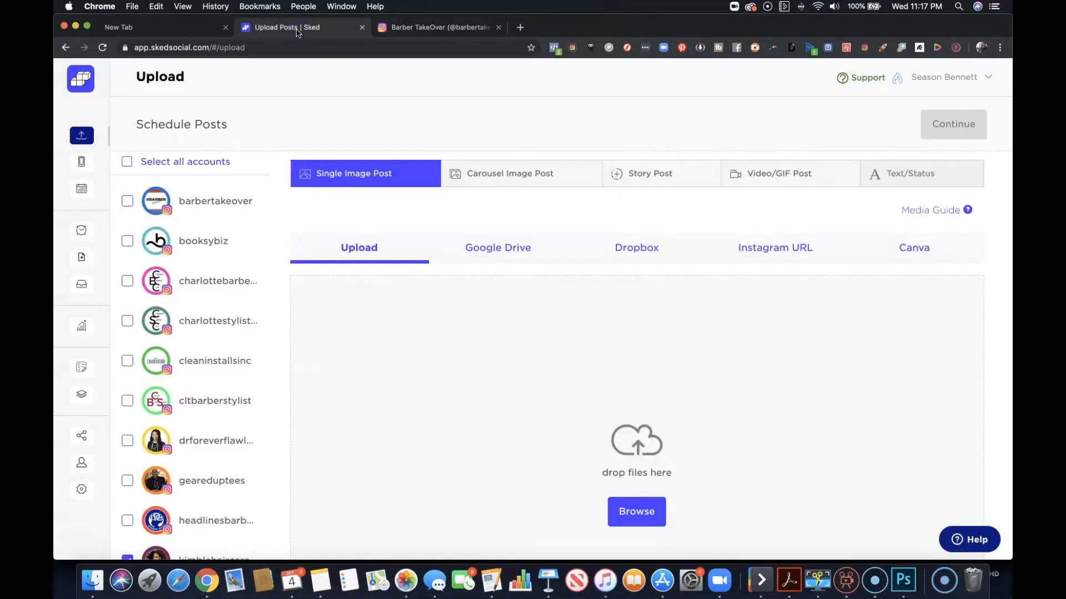
scroll(788, 239, down, 1)
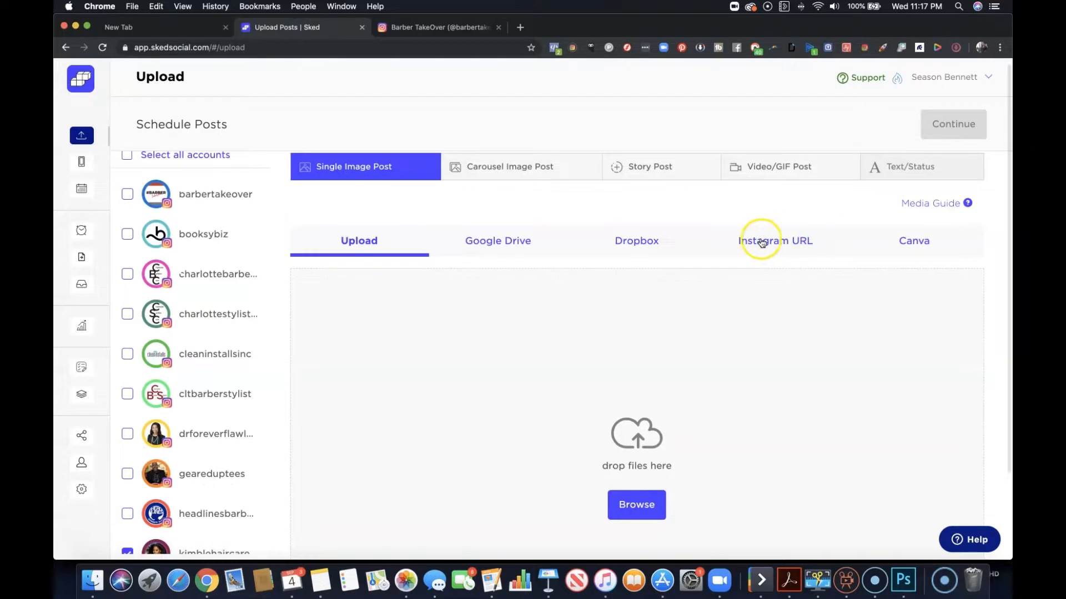
click(794, 241)
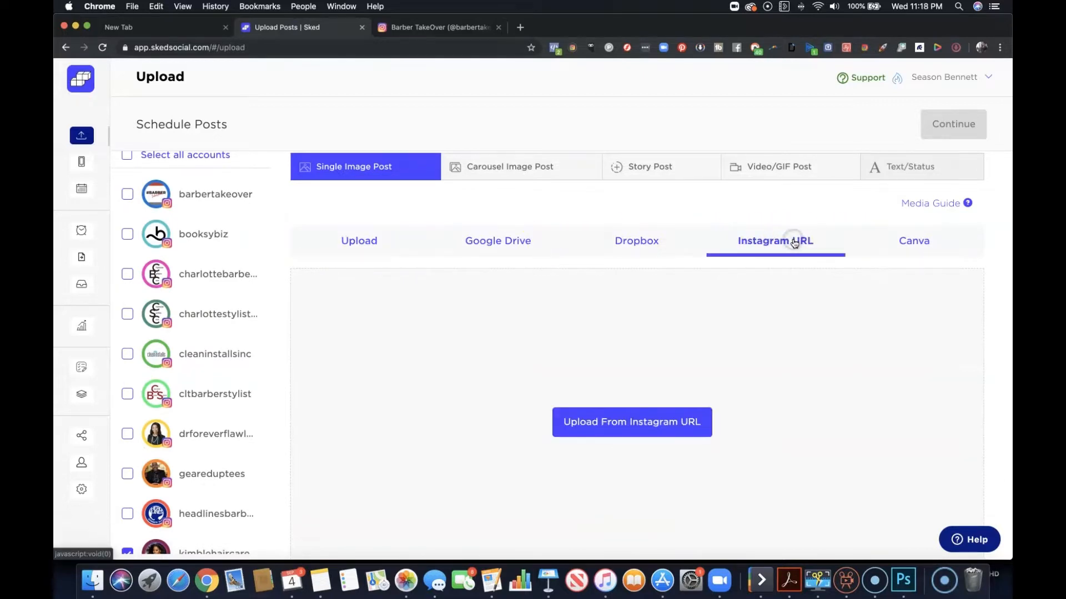
click(628, 428)
click(482, 175)
key(super+v)
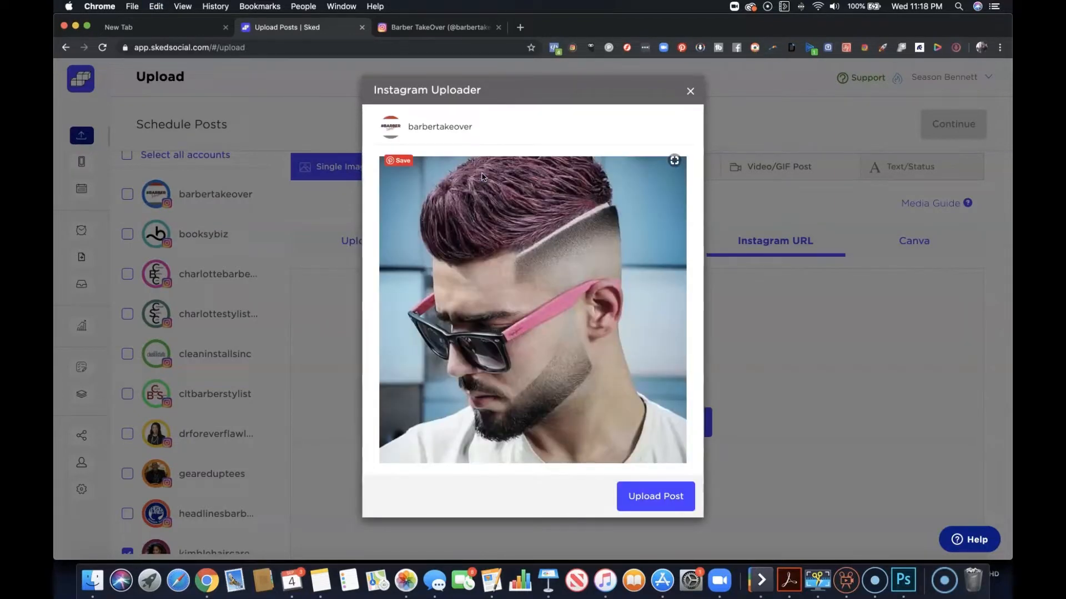
click(668, 503)
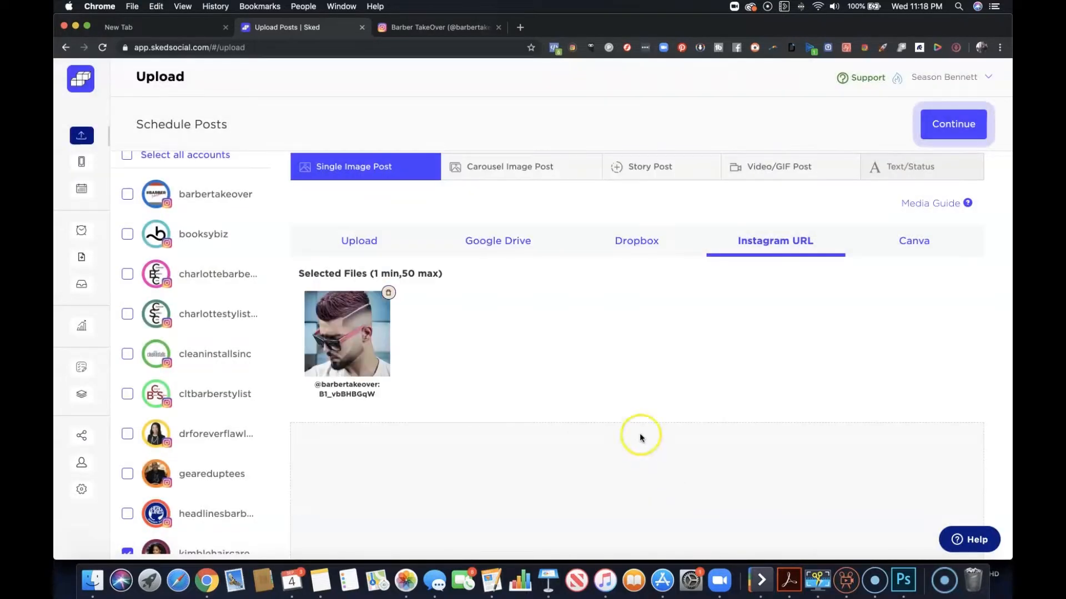
Continue to the post details with the uploaded image selected.
scroll(590, 387, down, 5)
scroll(590, 387, up, 5)
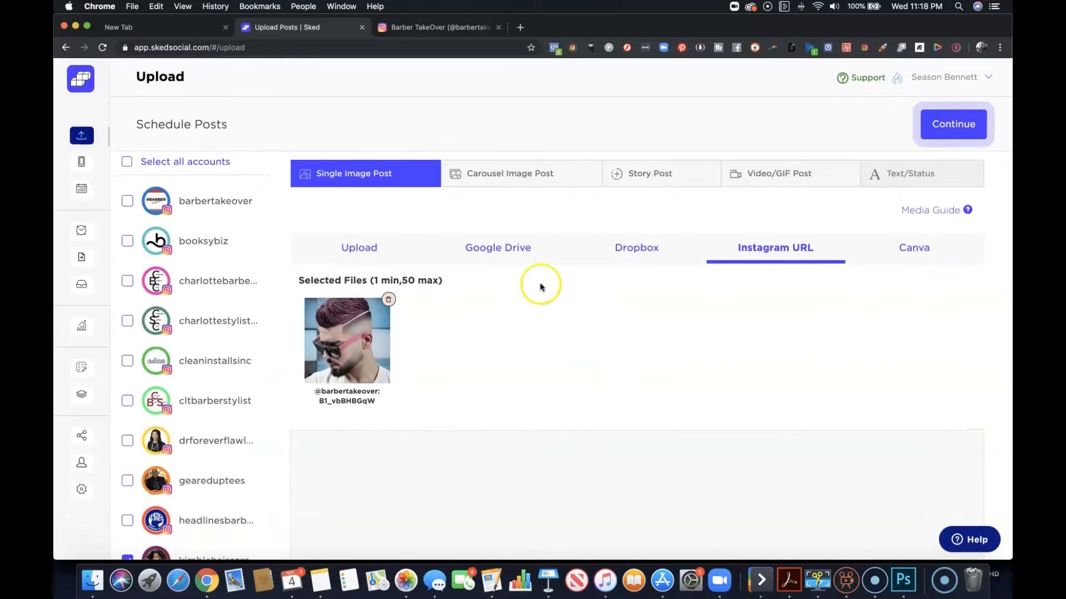
click(958, 124)
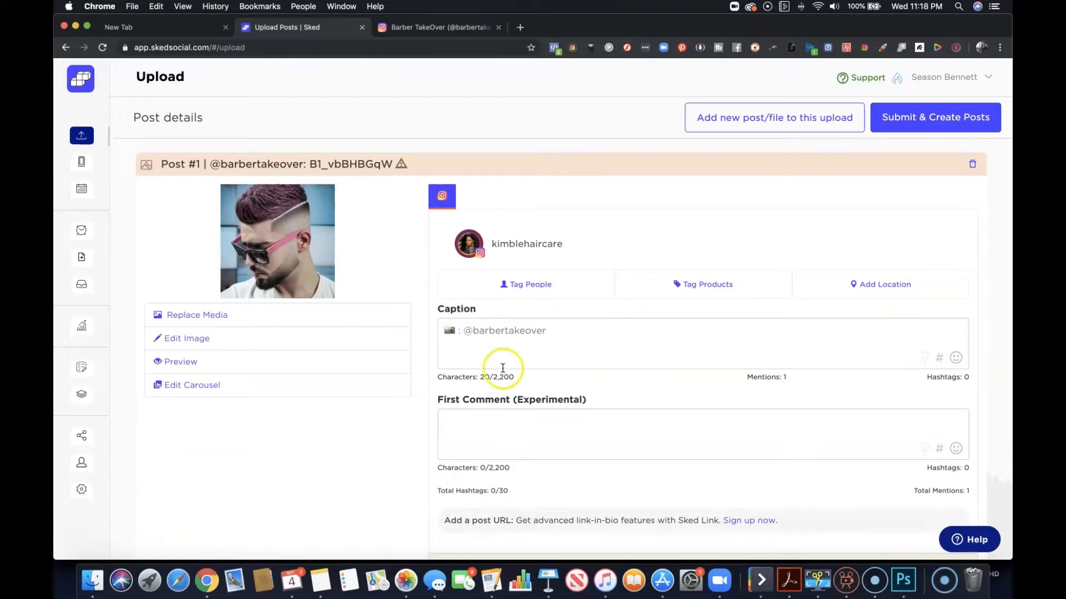
drag(466, 335, 553, 336)
click(553, 336)
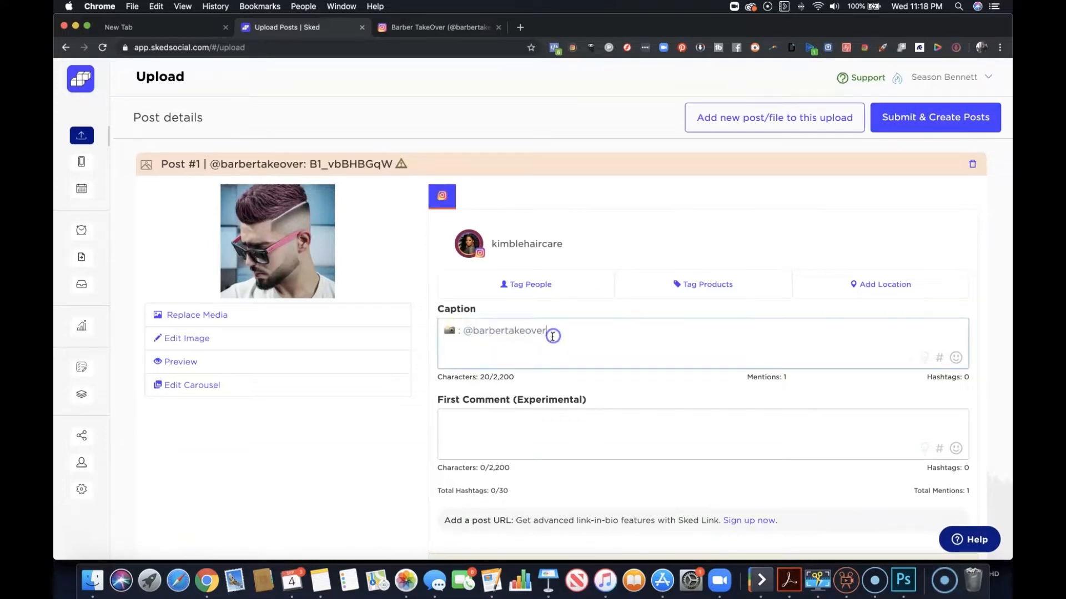
drag(559, 330, 435, 330)
click(439, 333)
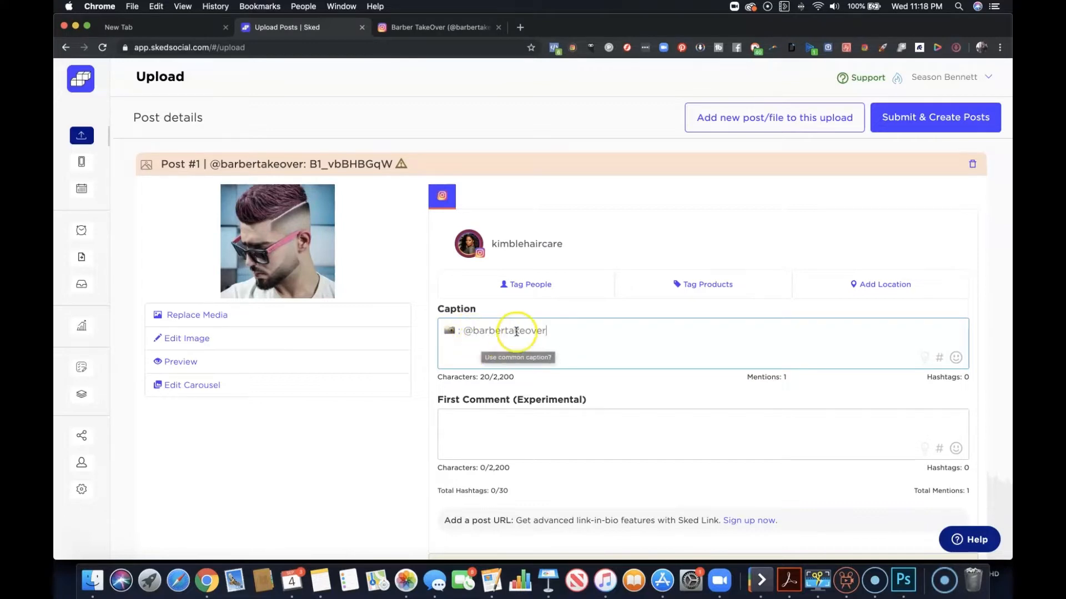
drag(551, 331, 467, 332)
click(440, 332)
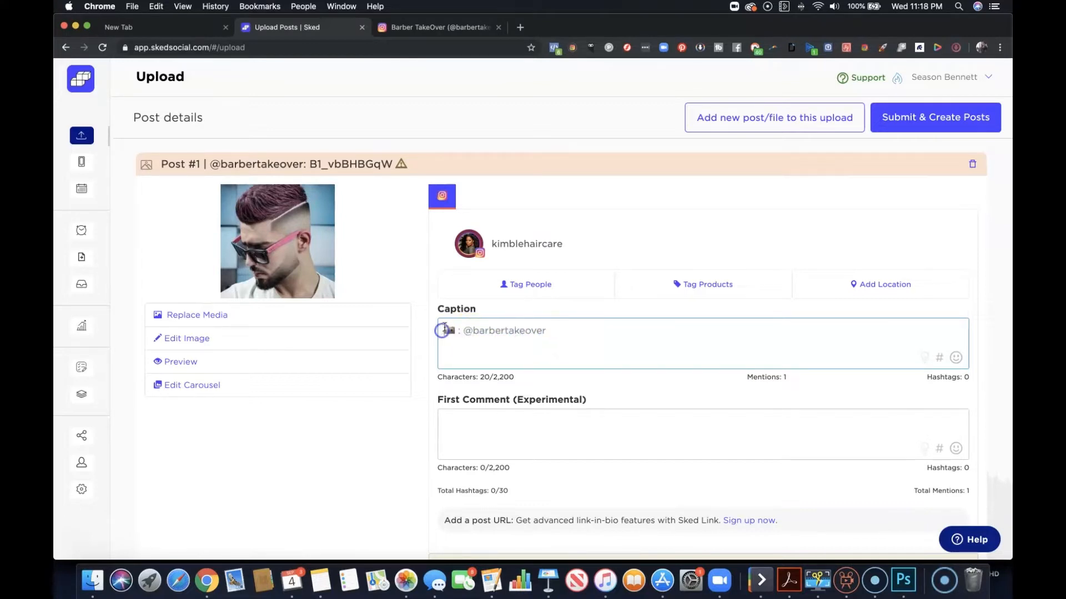
key(Return)
key(Return)
click(453, 326)
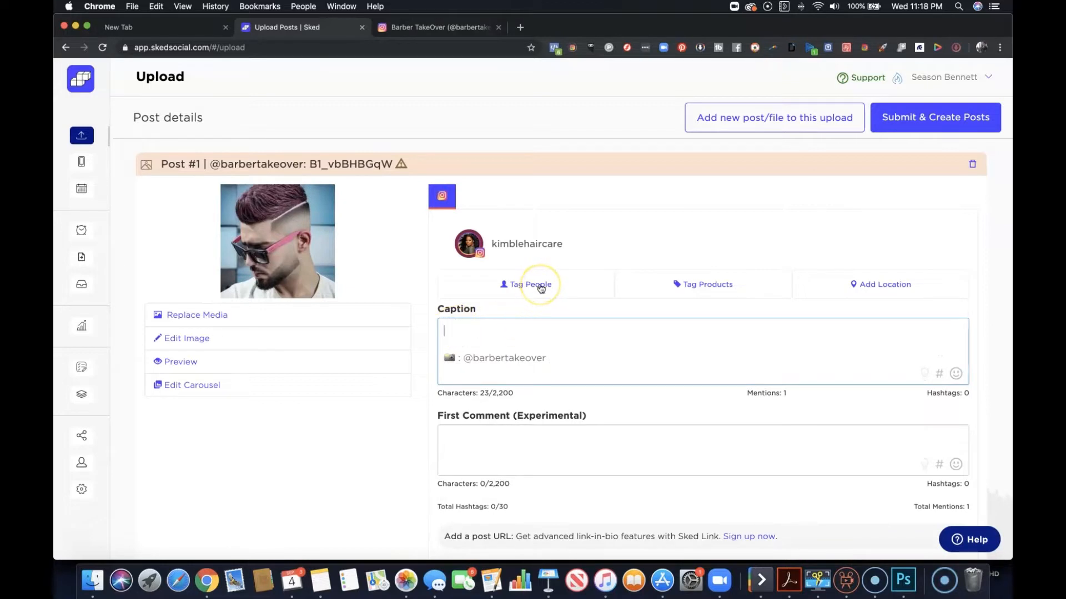
click(710, 287)
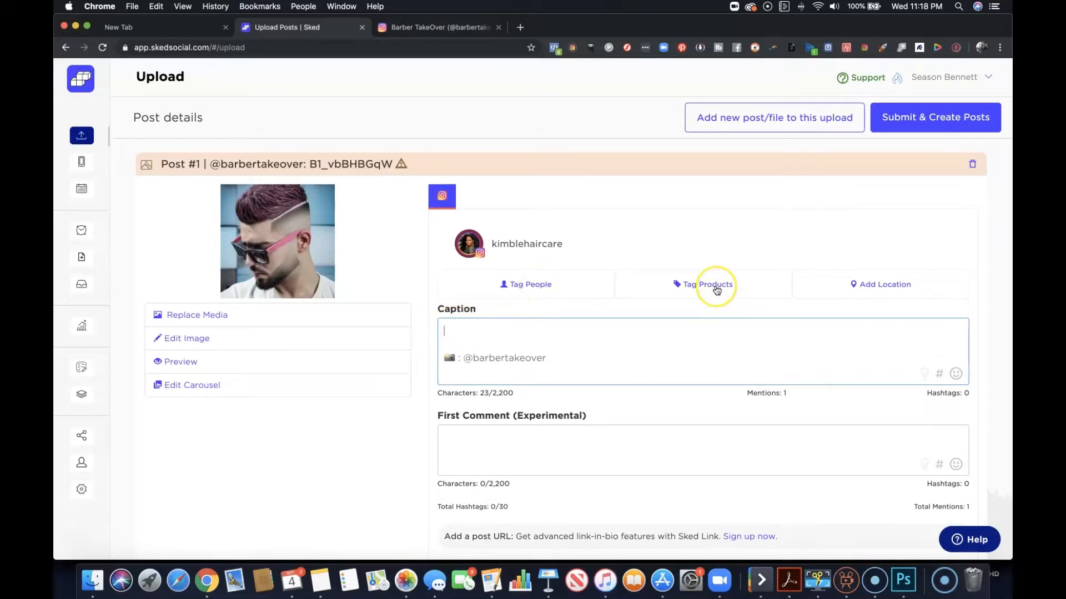
click(871, 291)
scroll(870, 291, down, 3)
click(724, 309)
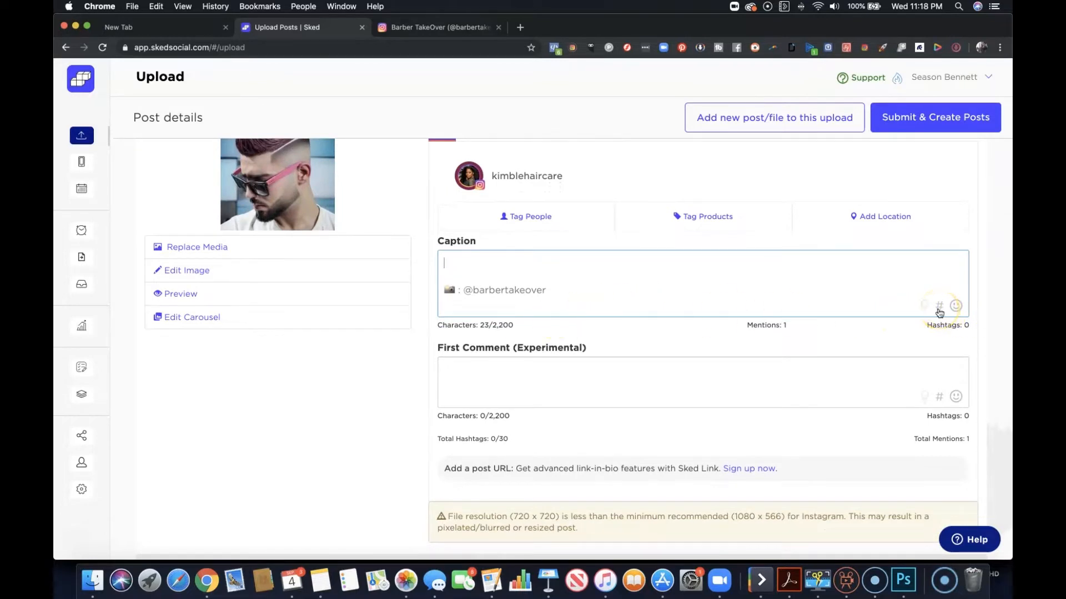
click(770, 328)
Add two cat emojis, a red goblin mask emoji and a skull emoji on the caption's first line.
click(955, 307)
scroll(895, 370, down, 10)
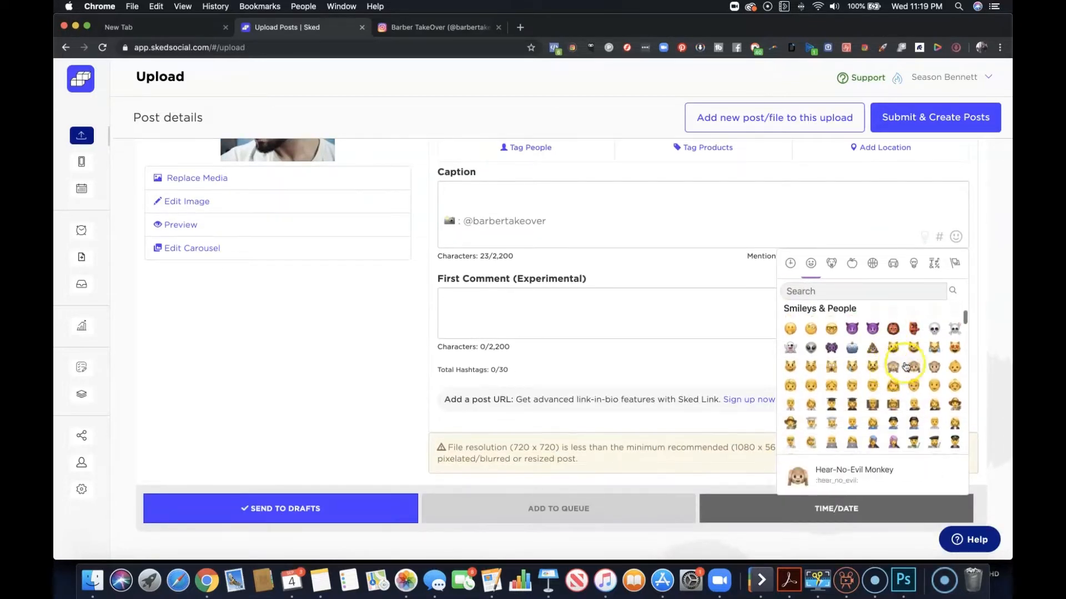
click(892, 348)
click(913, 349)
click(913, 329)
click(934, 329)
click(656, 297)
click(451, 225)
click(446, 300)
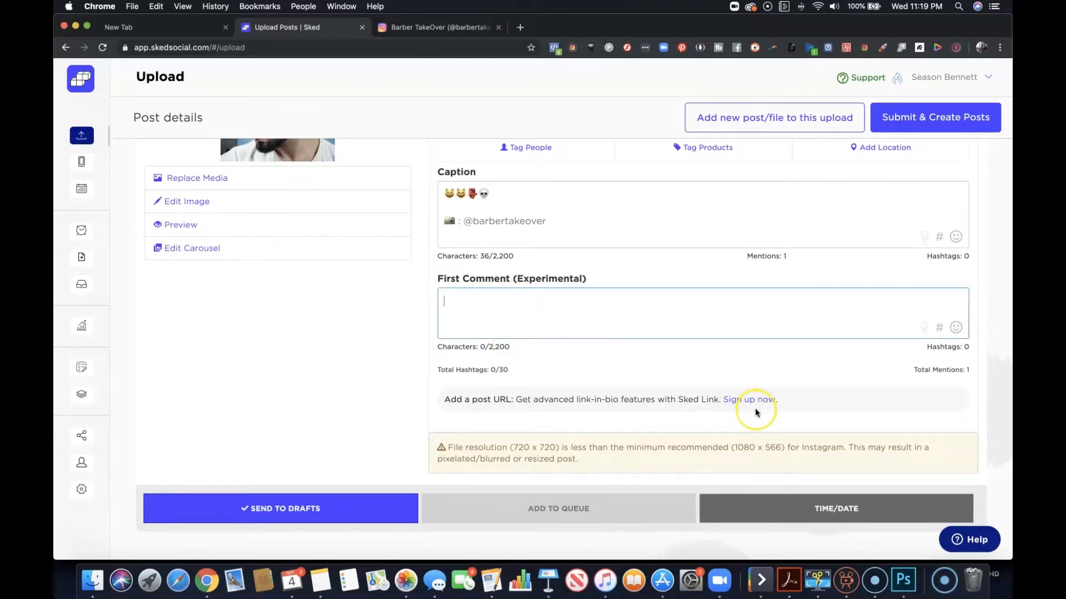
scroll(754, 413, up, 5)
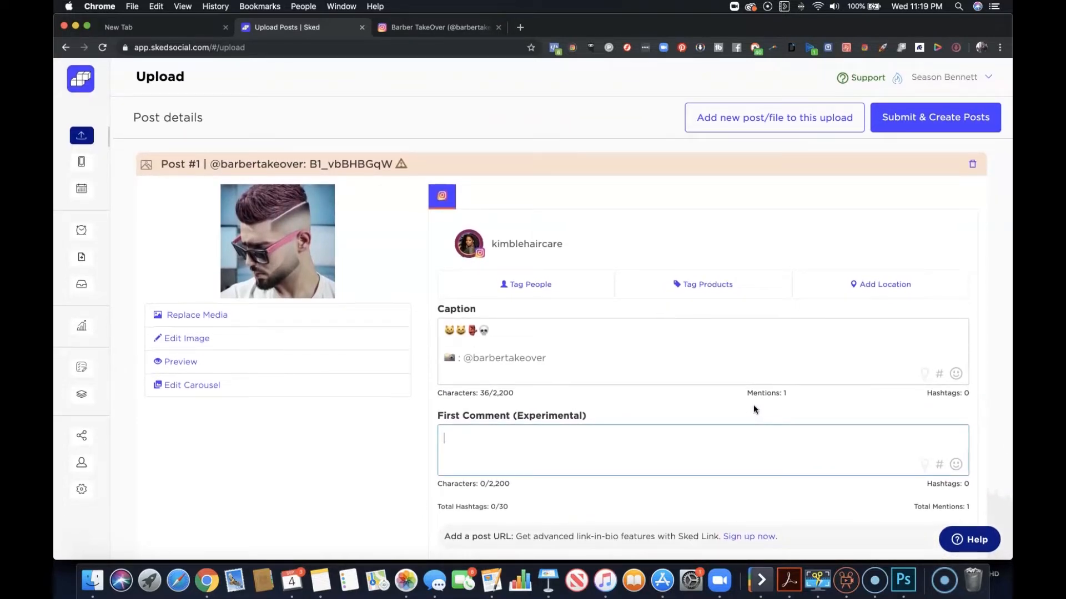
click(515, 245)
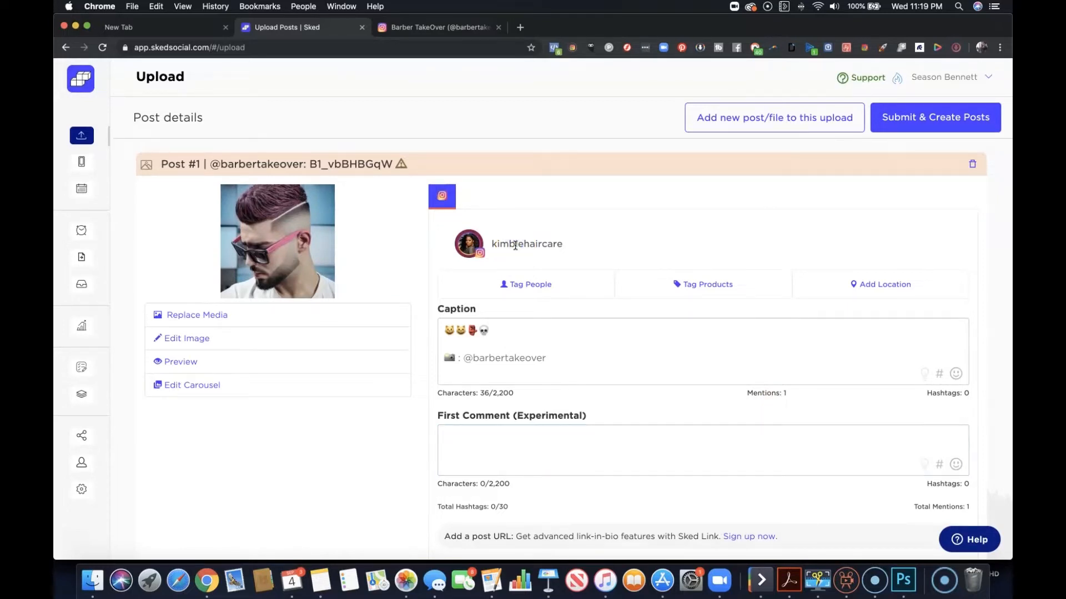
scroll(515, 246, down, 1)
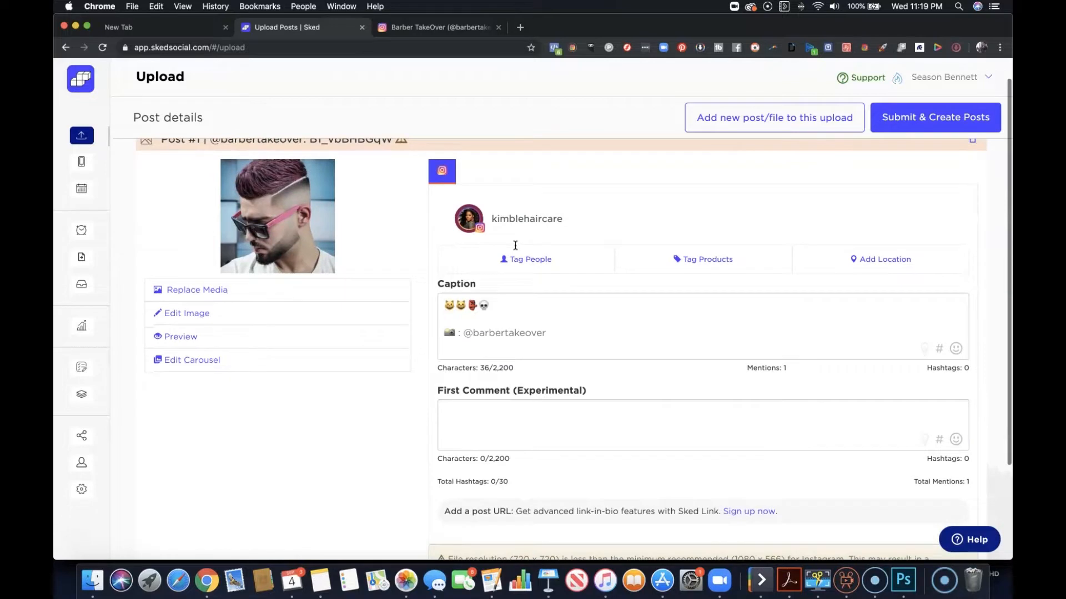
scroll(515, 246, up, 1)
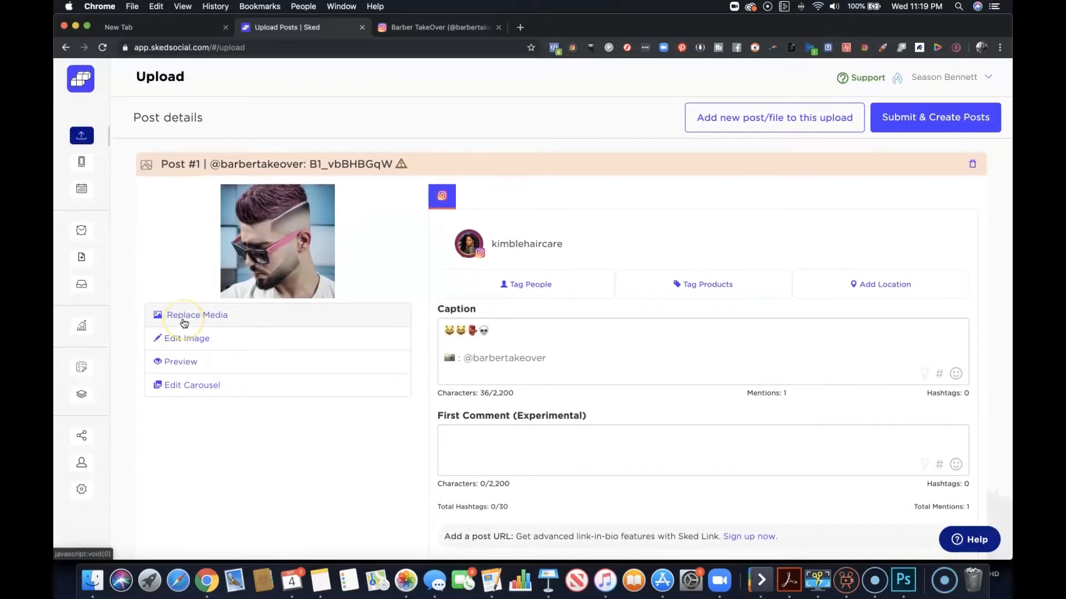
Preview the post as it would look on Instagram for the kimblehaircare account, and close the preview.
click(181, 348)
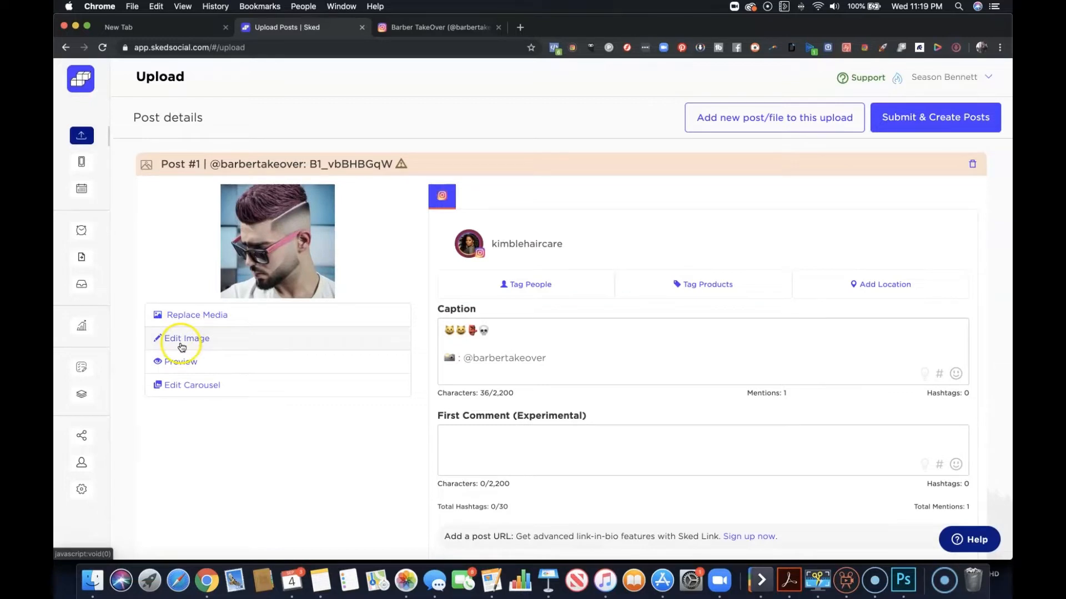
click(179, 363)
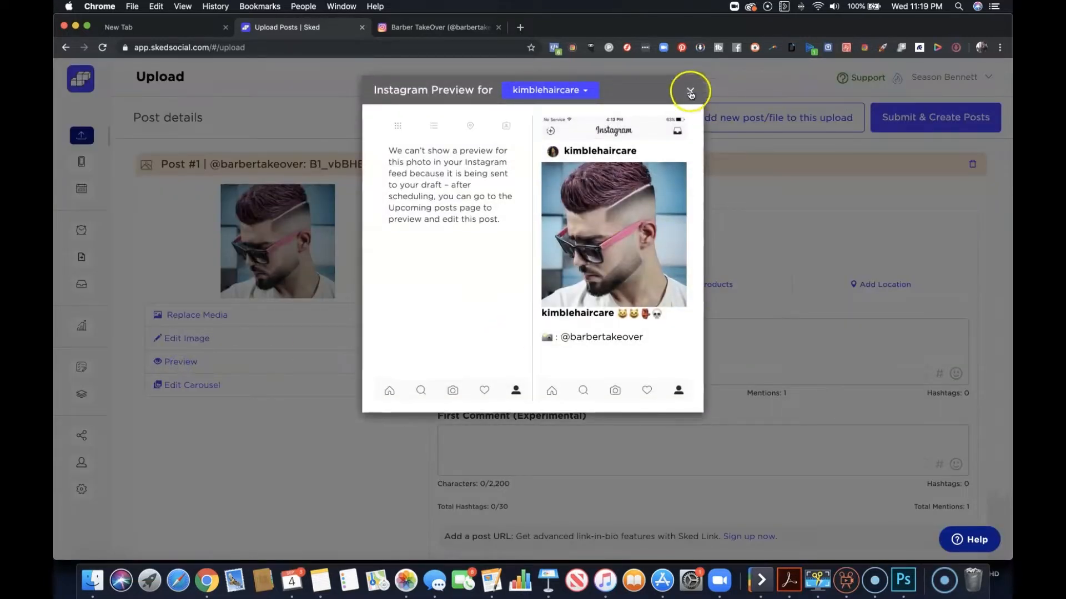
click(585, 96)
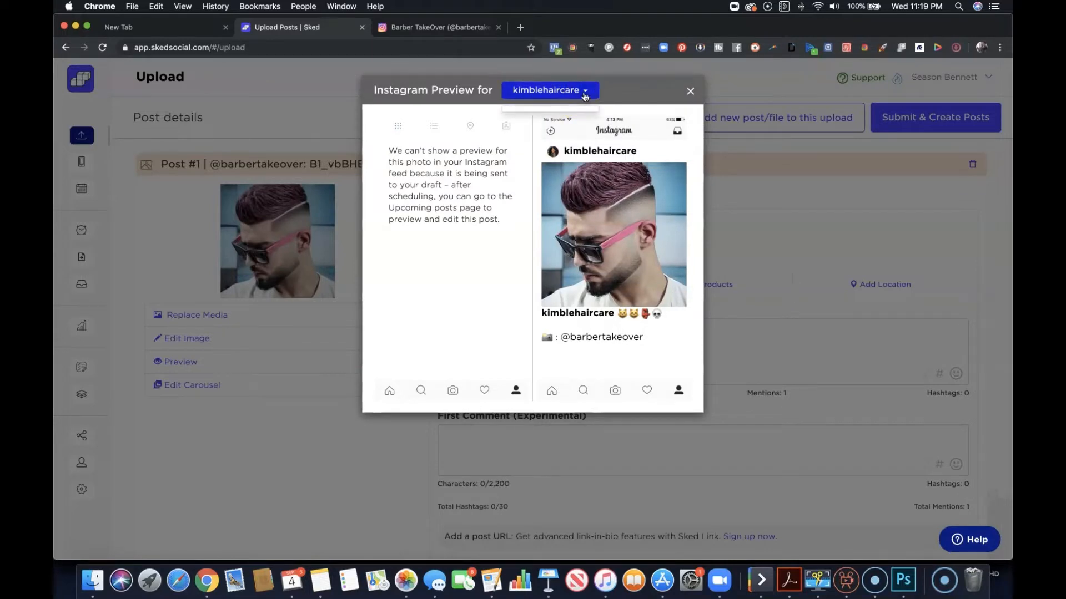
click(689, 91)
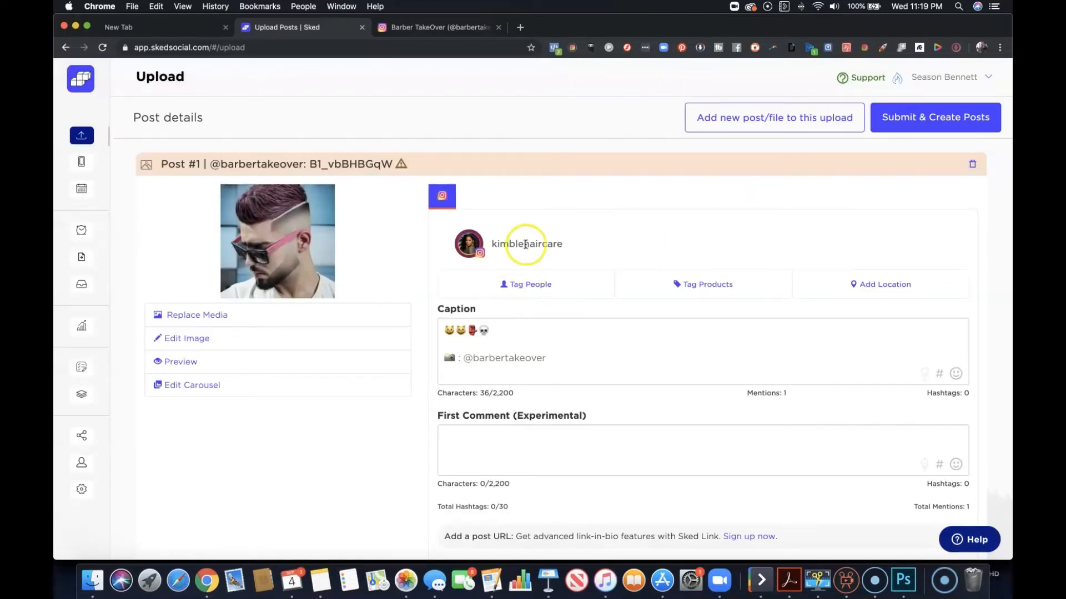
Review the post details and switch the post from drafts to a scheduled date and time.
scroll(559, 237, down, 5)
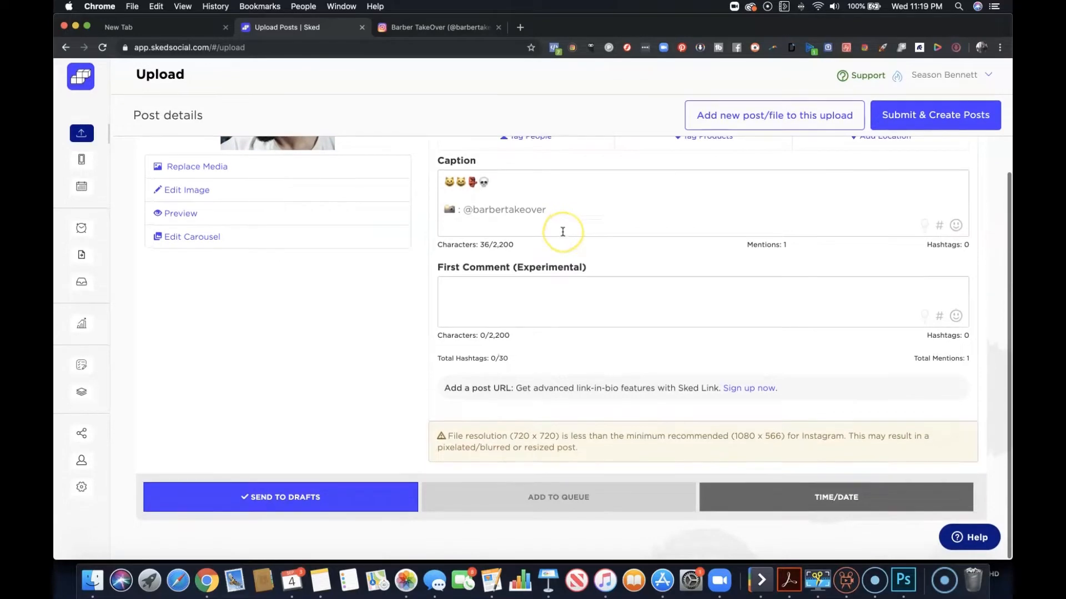
scroll(563, 231, up, 5)
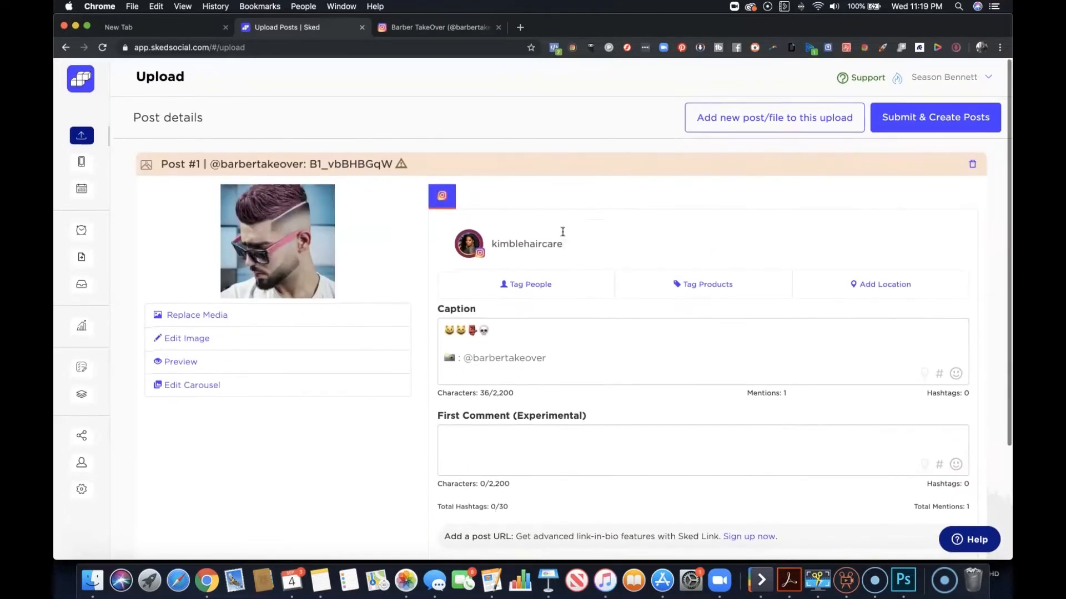
scroll(333, 195, down, 5)
scroll(333, 202, up, 5)
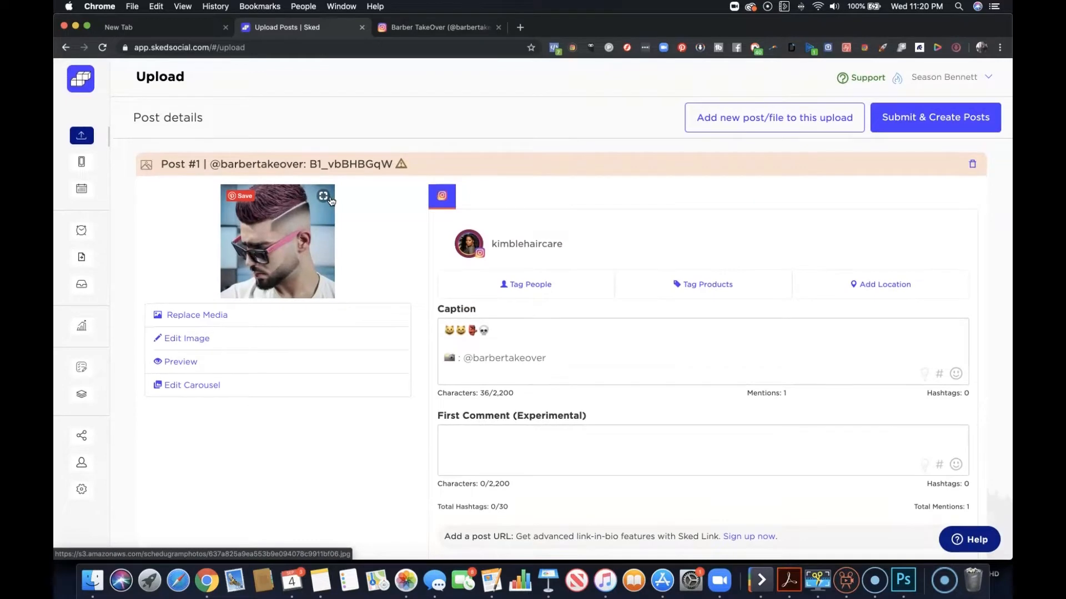
scroll(541, 209, down, 5)
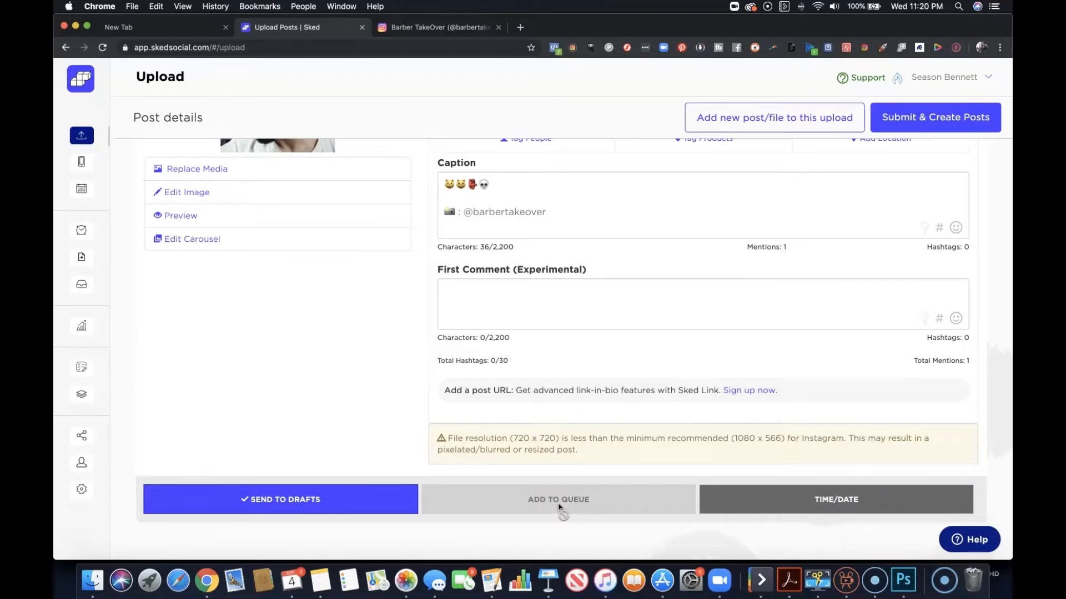
click(624, 508)
click(867, 506)
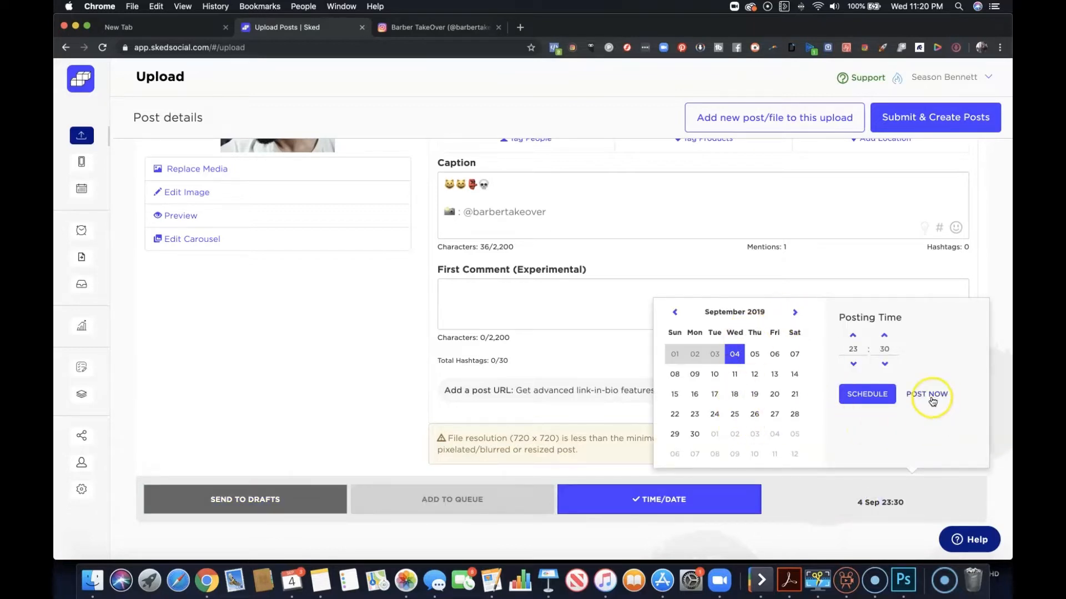
scroll(977, 300, up, 5)
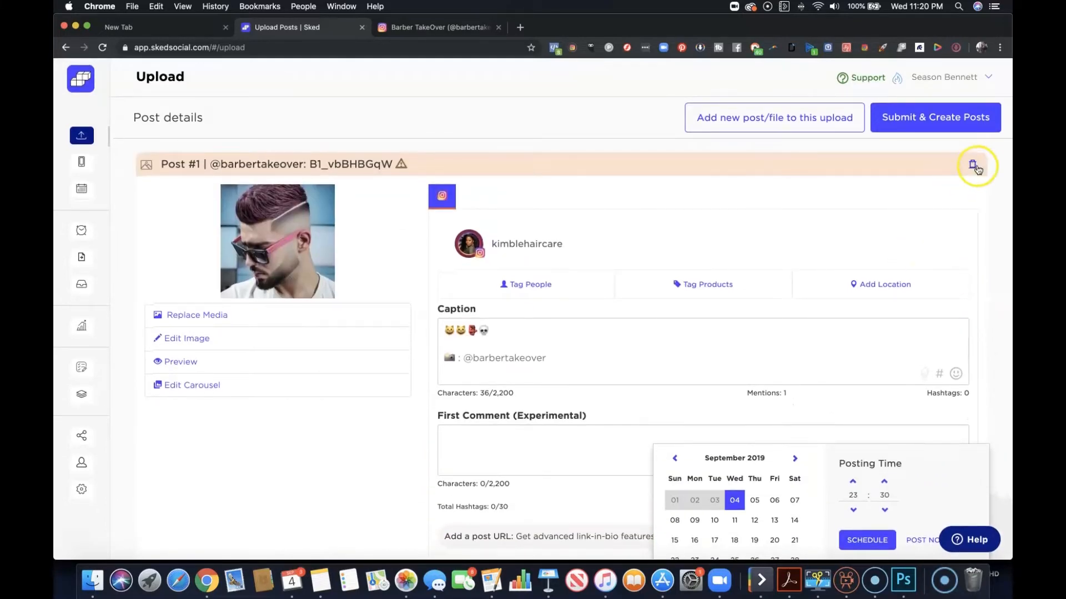
click(975, 166)
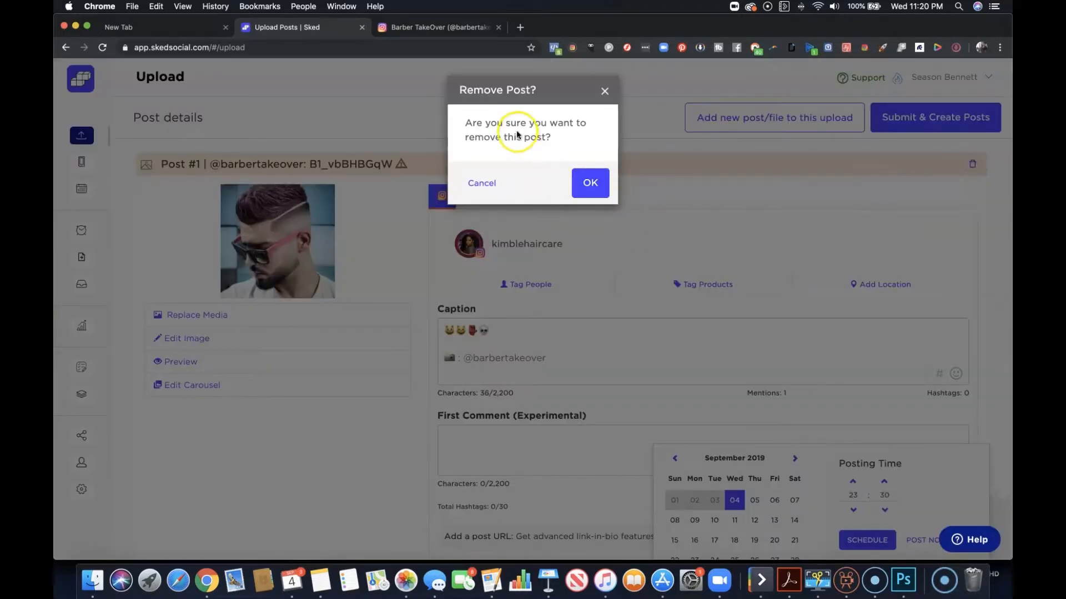
click(591, 183)
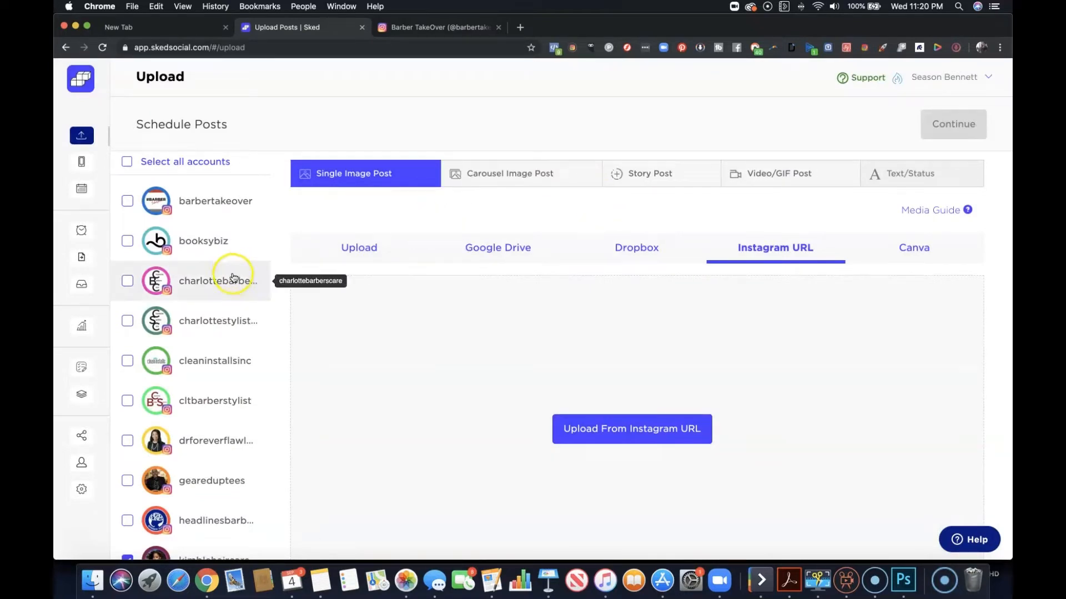
Deselect the kimblehaircare account and select the barbertakeover account for the new post.
scroll(158, 222, down, 5)
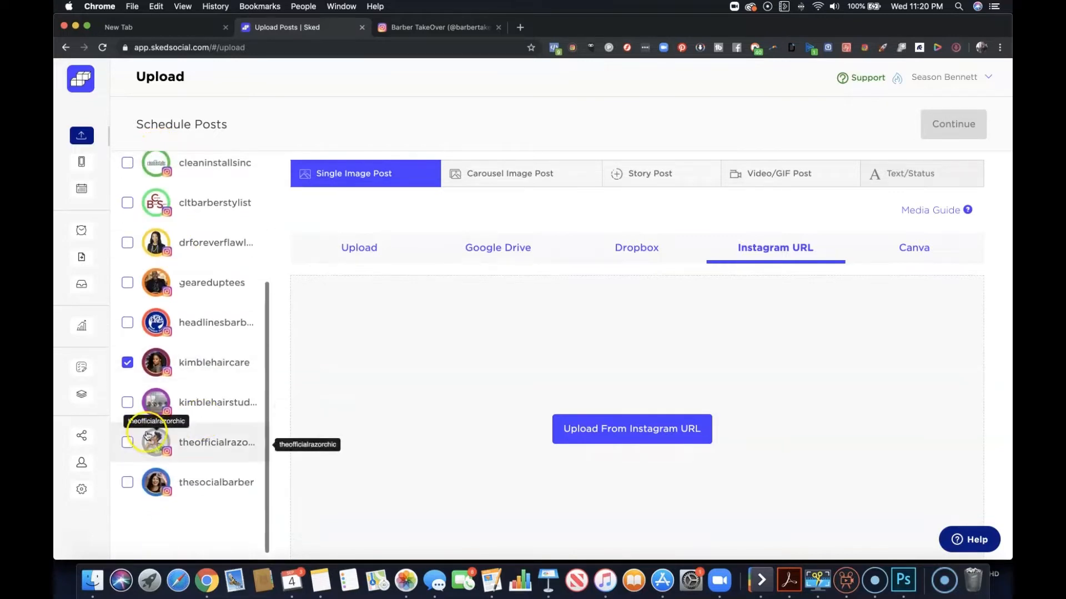
scroll(133, 377, up, 5)
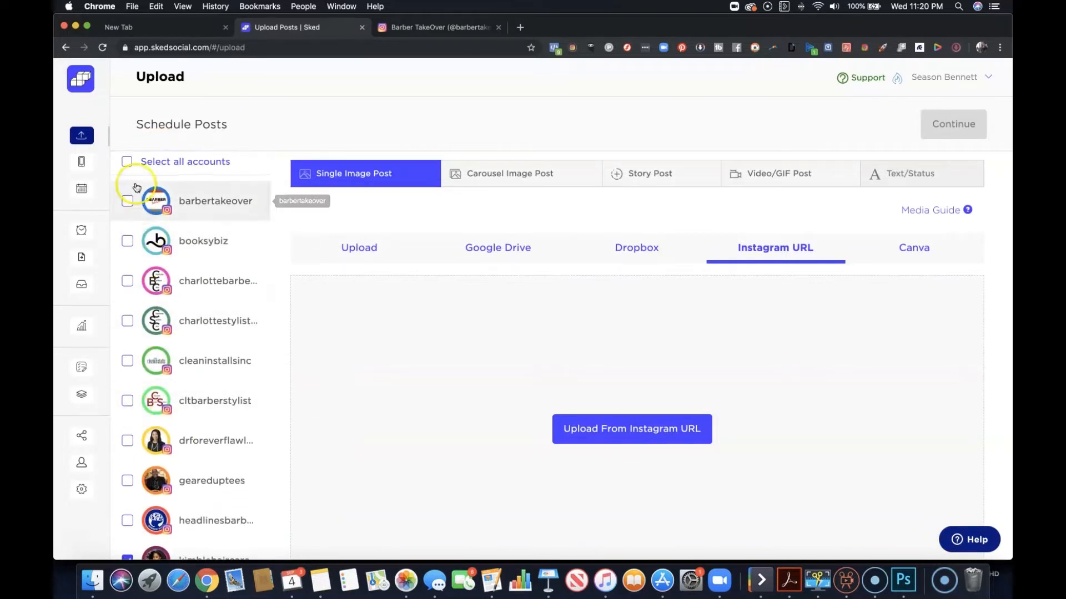
scroll(145, 338, down, 5)
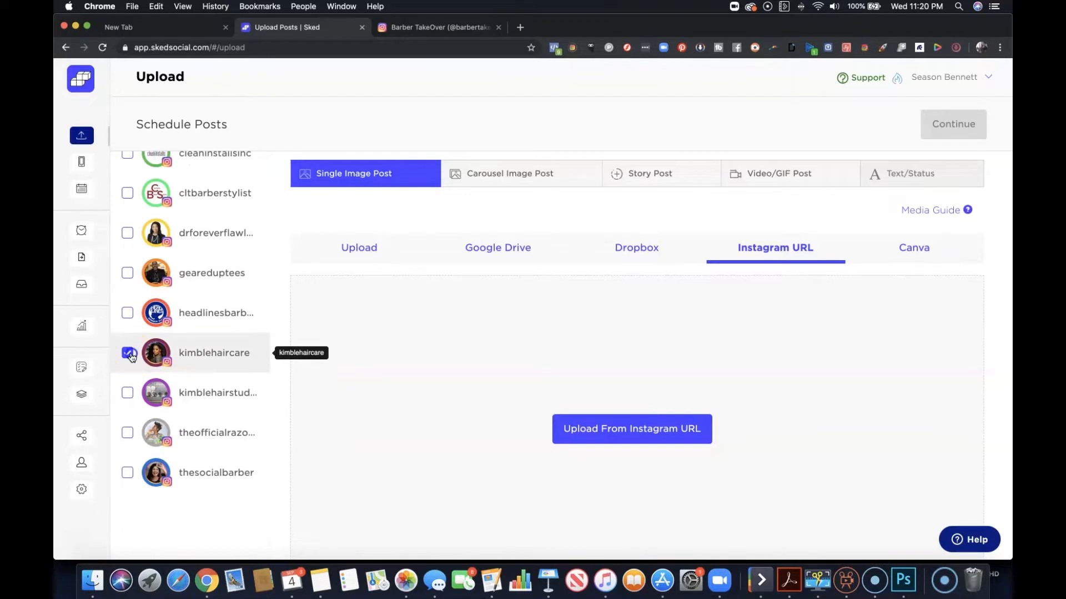
click(128, 353)
scroll(135, 347, up, 4)
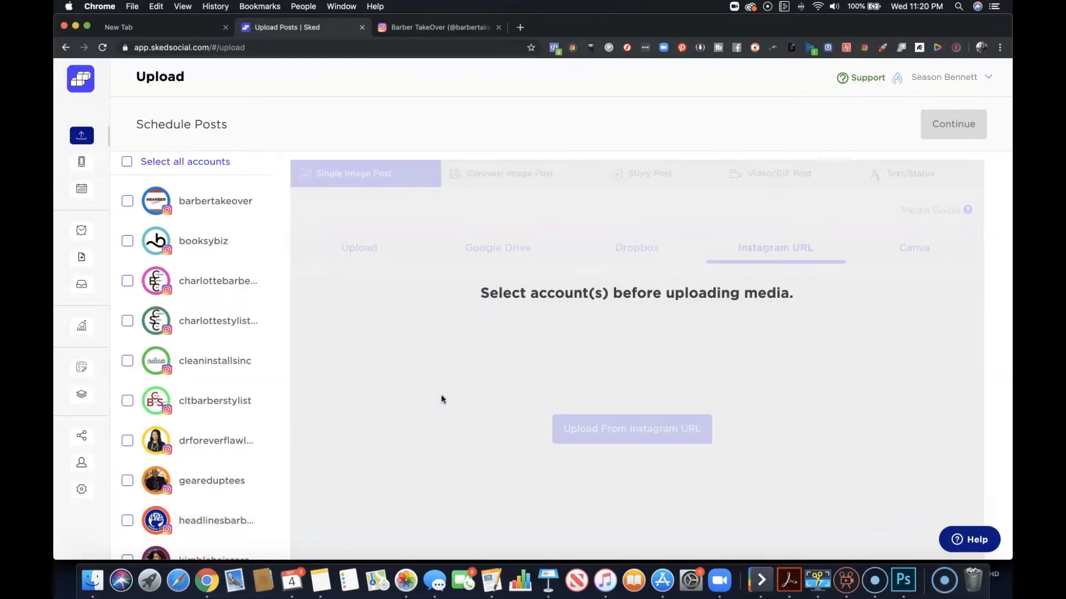
click(128, 202)
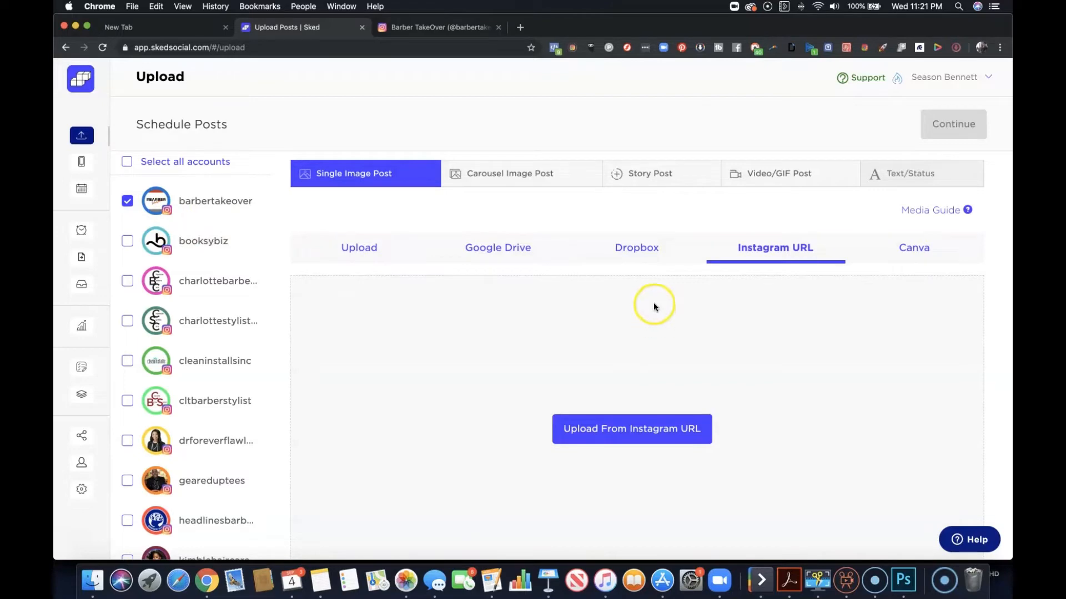
Choose Canva as the source for the single image post and start creating a new design.
click(914, 261)
click(644, 426)
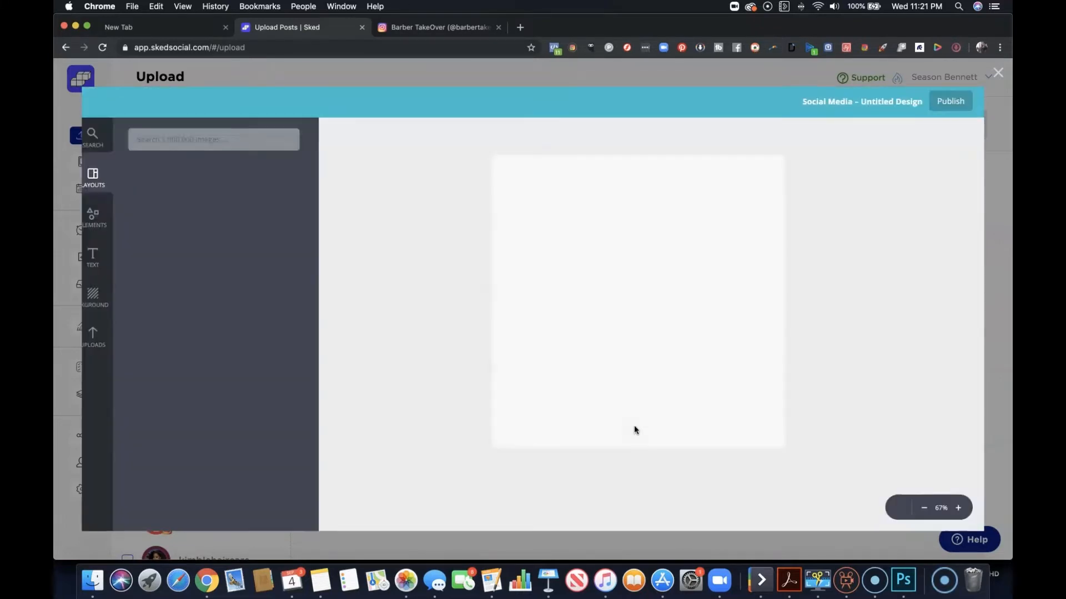
click(629, 402)
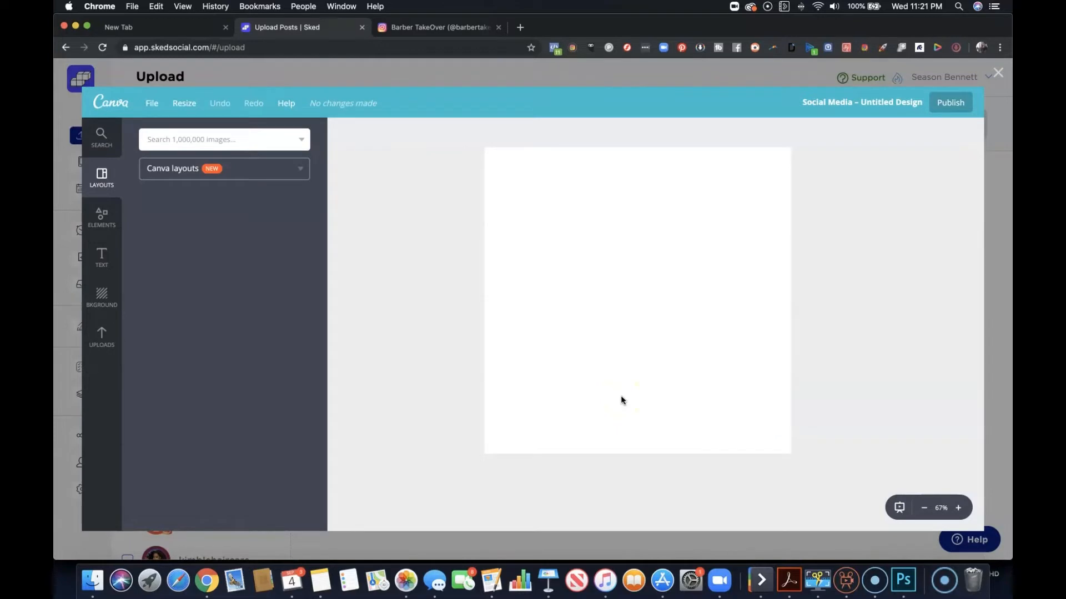
click(583, 379)
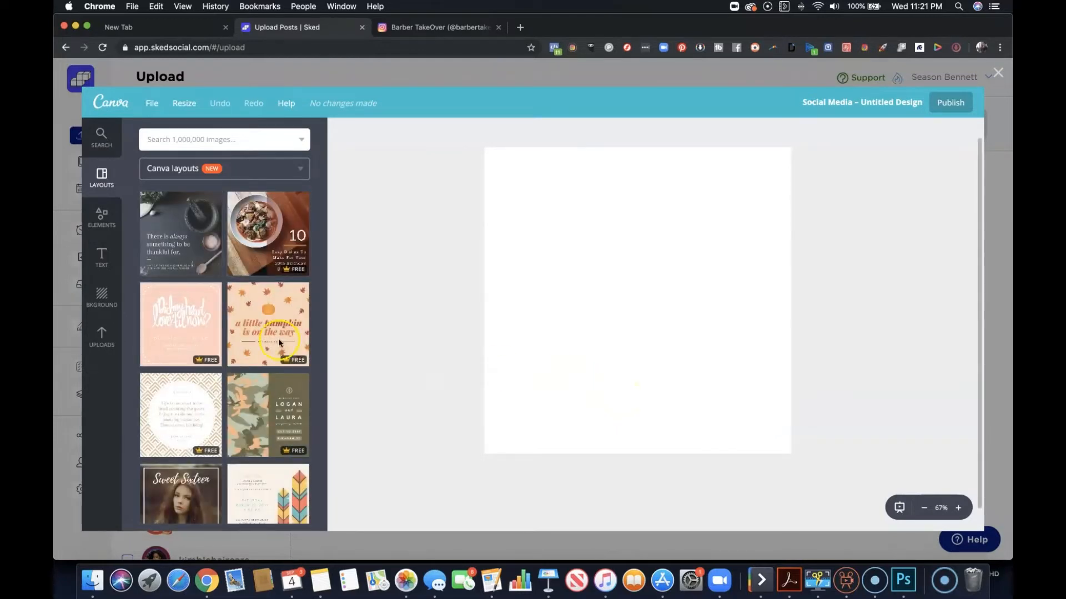
Browse the Canva layouts and apply the "There is always something to be thankful for" layout.
scroll(238, 365, down, 3)
scroll(238, 364, up, 3)
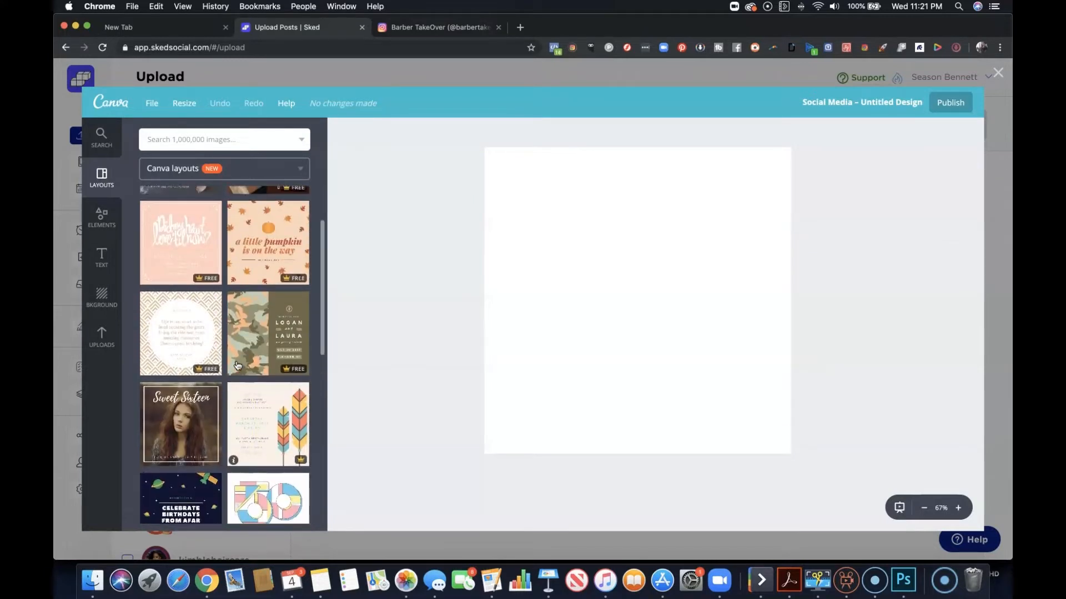
click(186, 253)
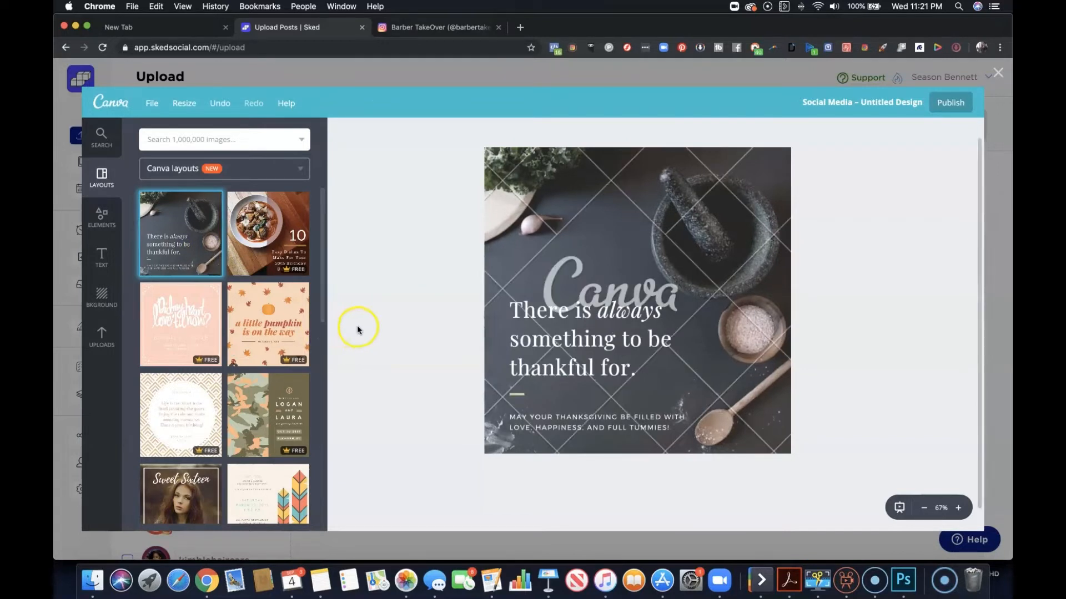
Delete the watermarked mortar-and-pestle background image from the layout, keeping its image frame.
click(678, 191)
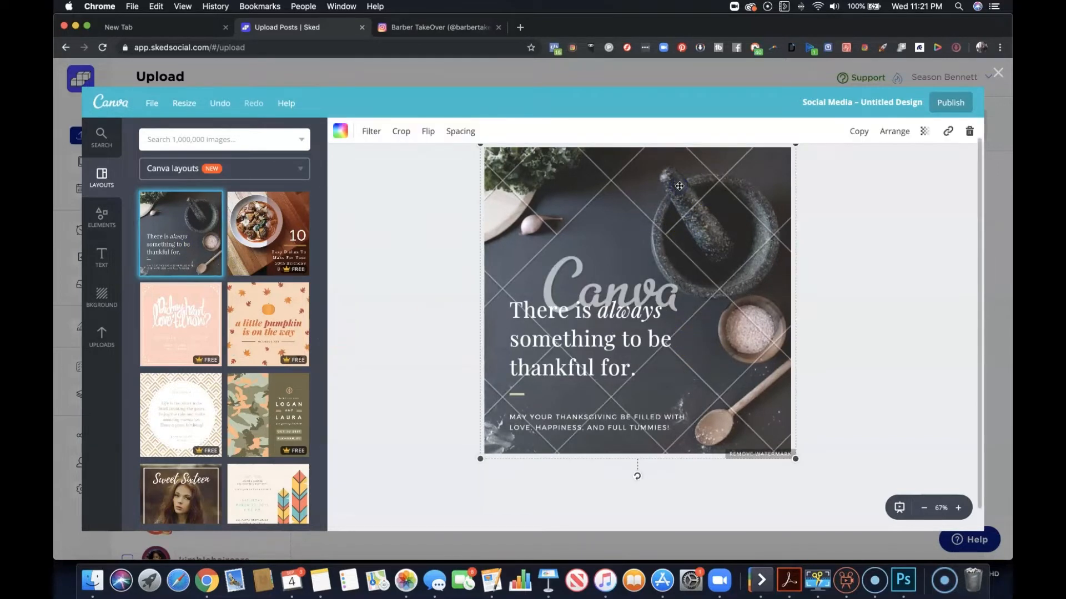
click(969, 131)
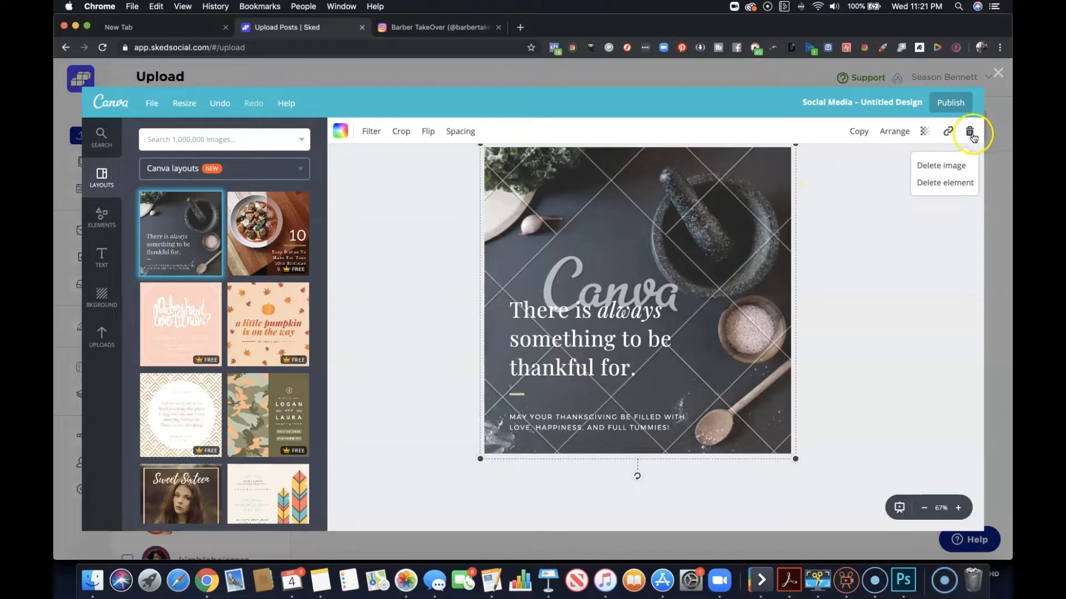
click(946, 165)
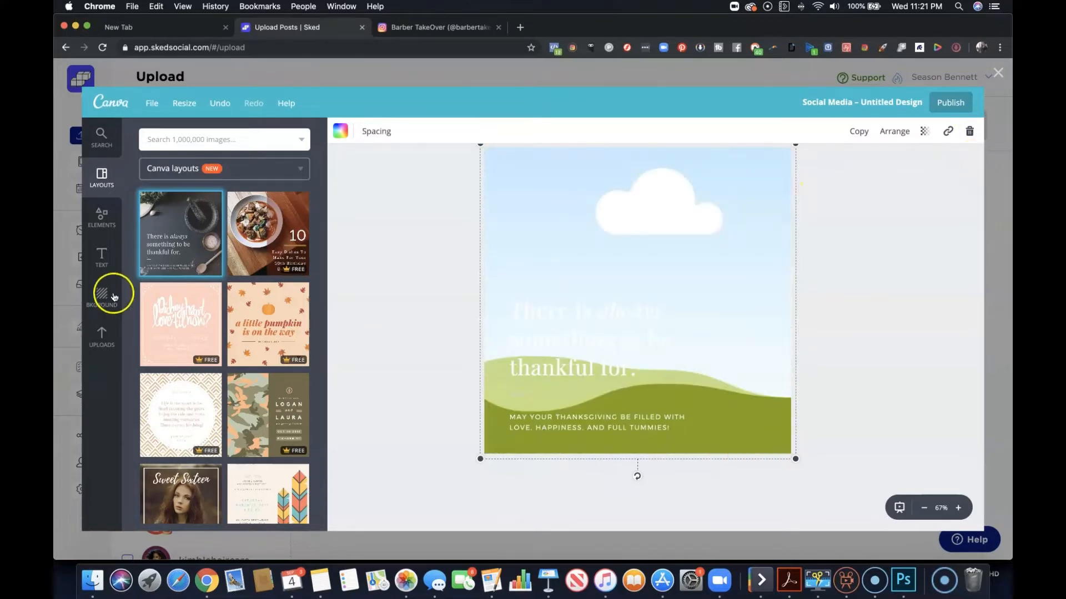
Fill the empty background frame with the uploaded photo of a man and a woman looking at a phone.
click(103, 338)
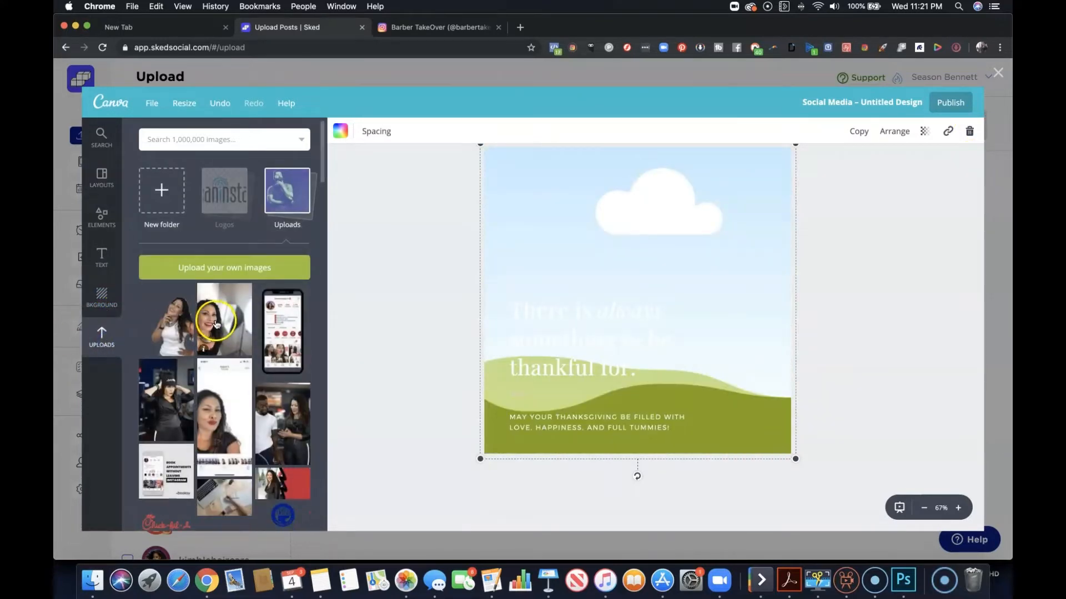
scroll(216, 325, down, 5)
drag(283, 326, 578, 317)
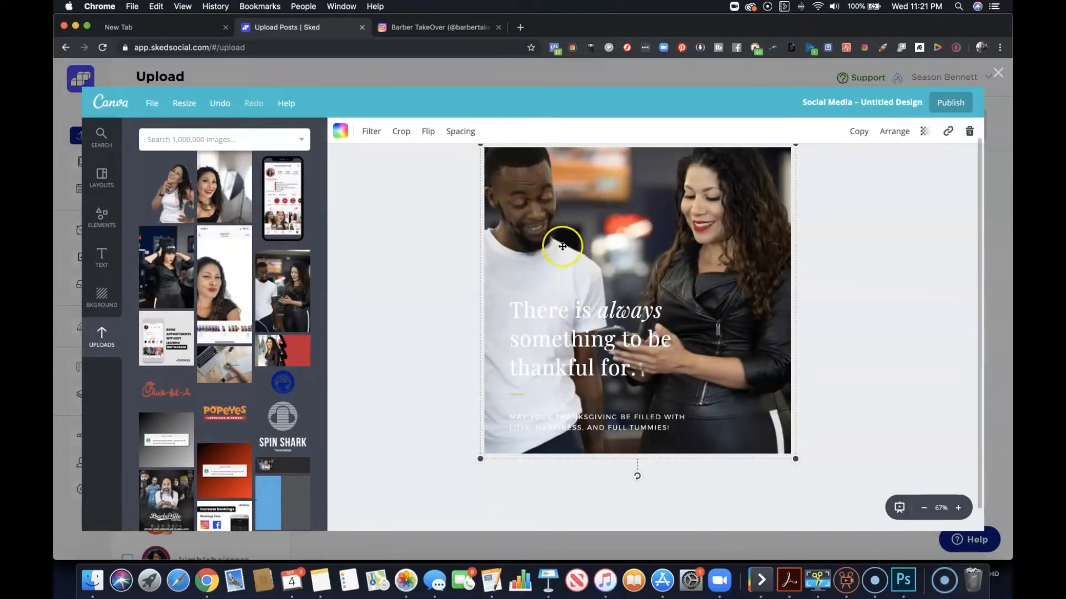
scroll(562, 246, up, 1)
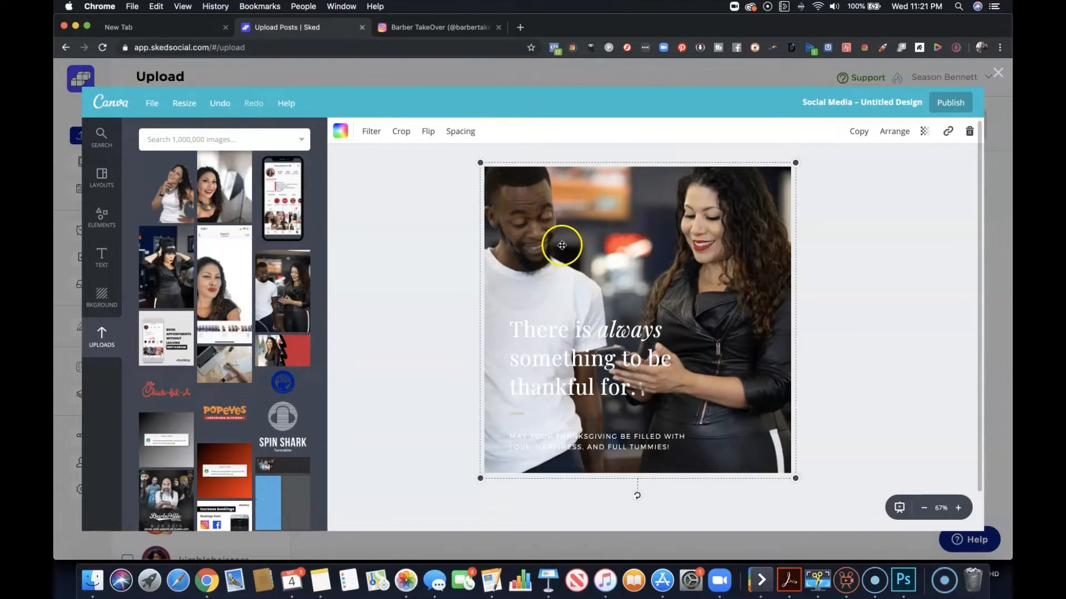
Crop the background photo by shifting it downward so both people's heads have space above them, and apply the crop.
click(399, 131)
drag(624, 190, 623, 222)
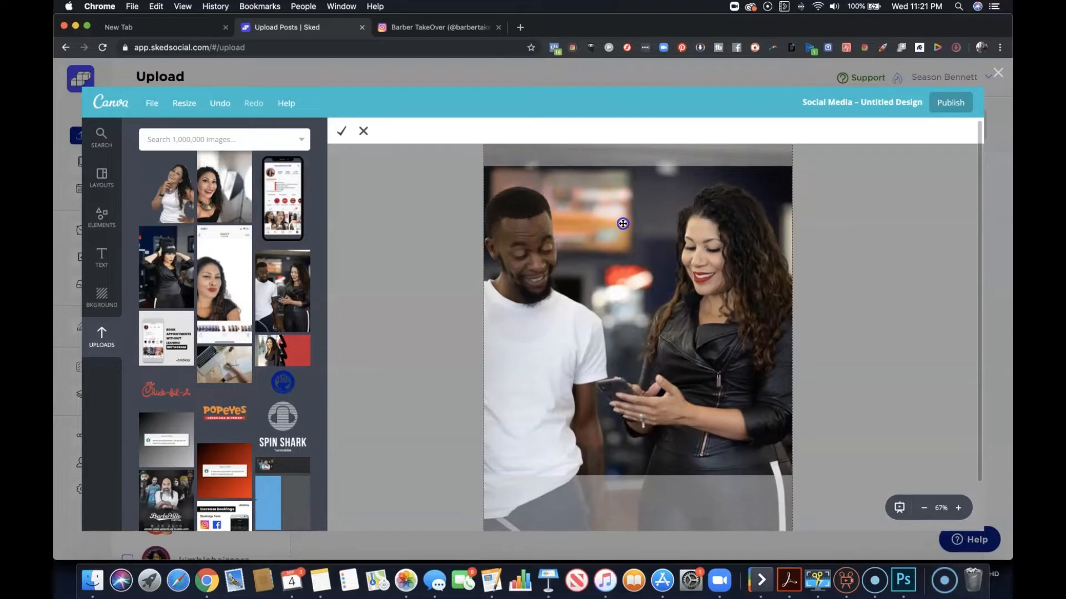
click(341, 131)
Recolor the whole "There is always something to be thankful for." heading with the red from The Social Barber palette.
click(603, 371)
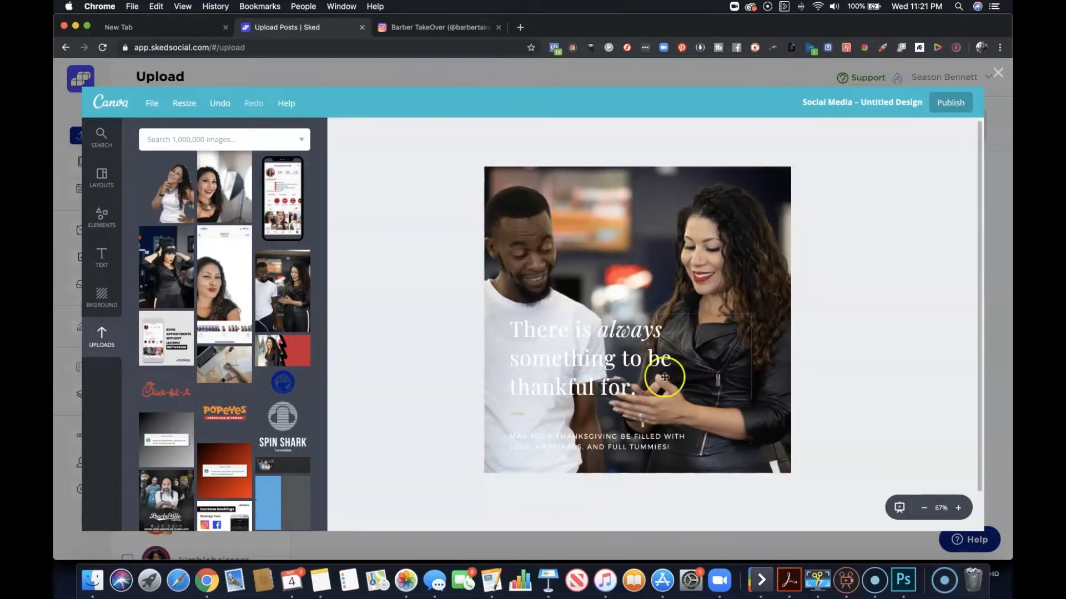
click(650, 388)
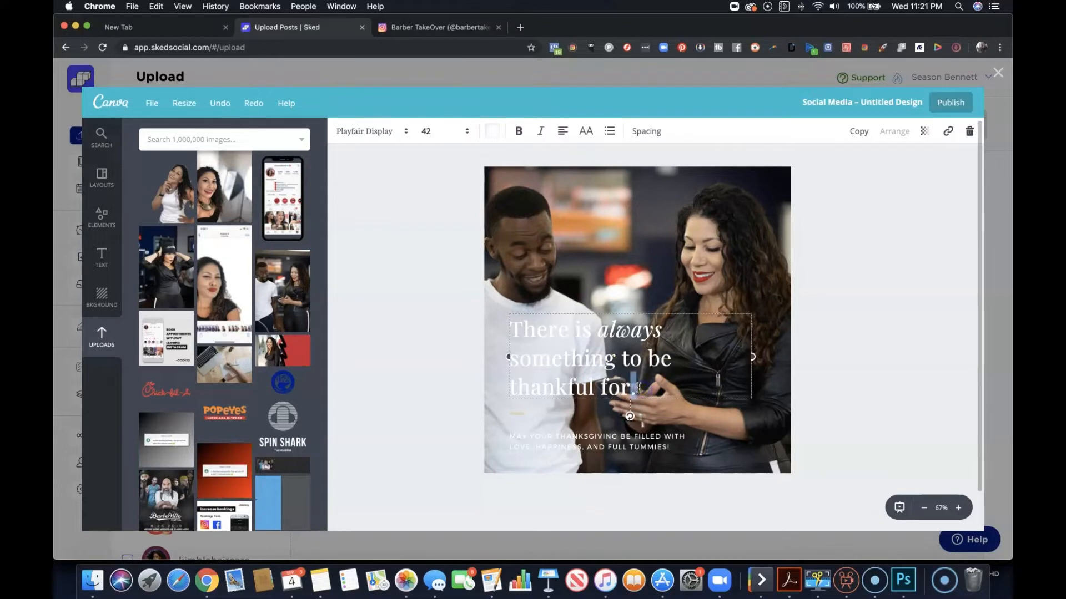
drag(642, 388, 515, 338)
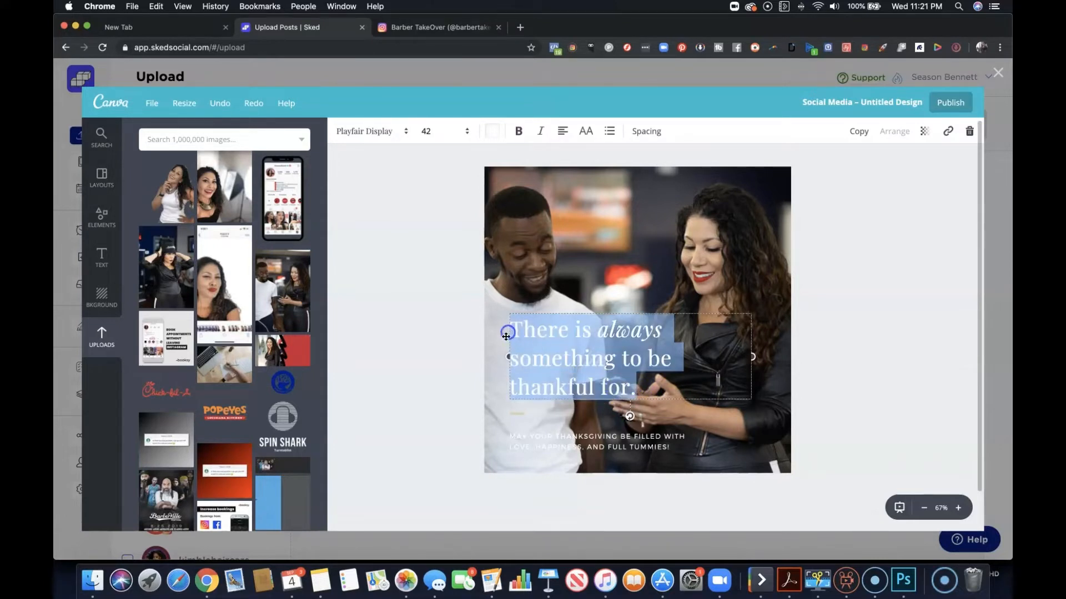
click(493, 131)
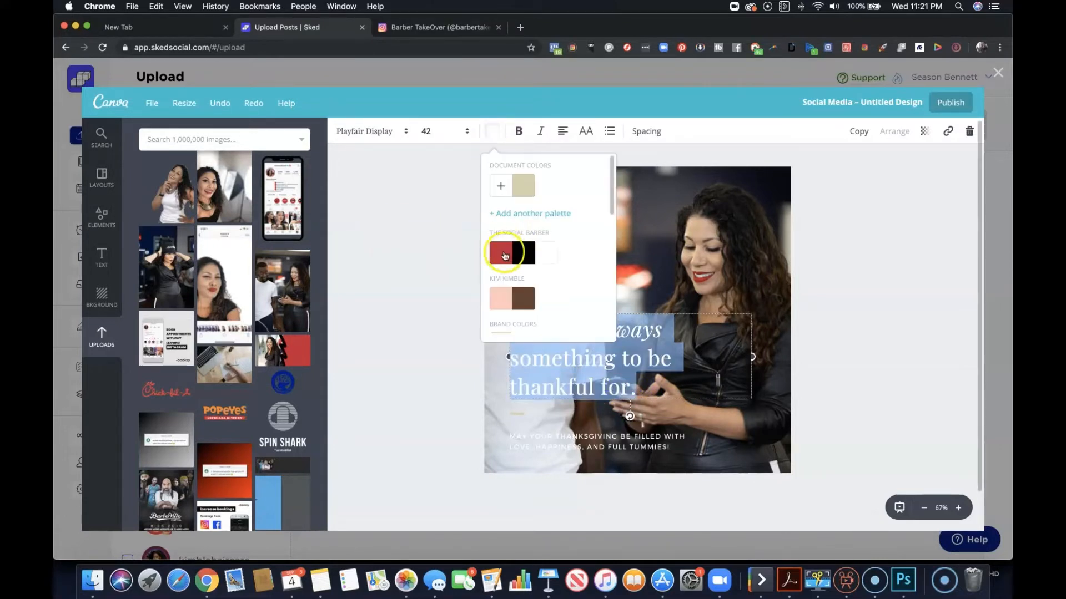
click(415, 258)
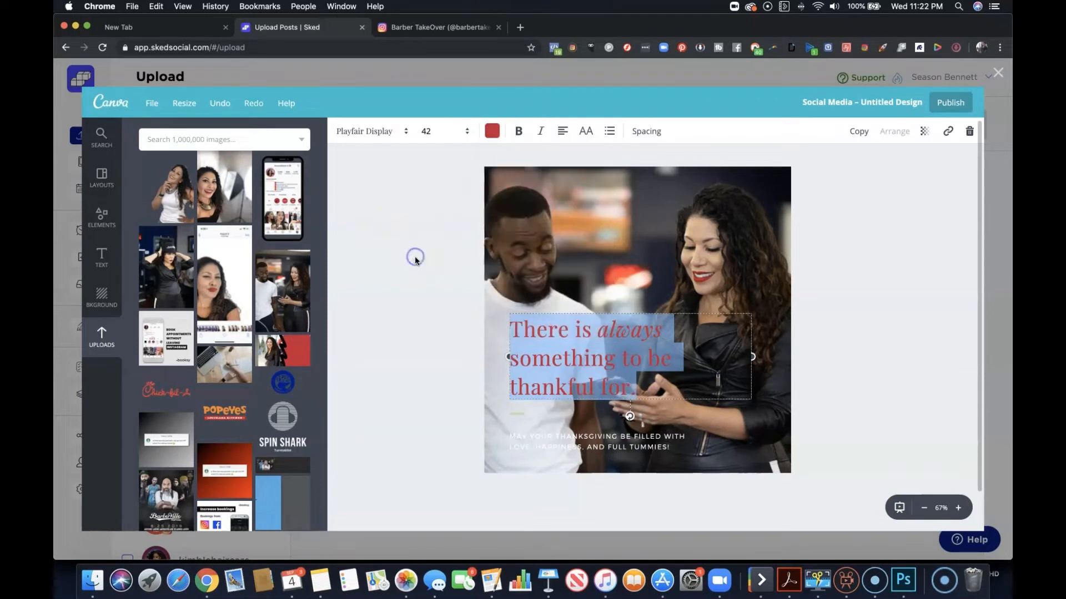
Recolor the whole "May your Thanksgiving be filled with love, happiness, and full tummies!" subtext with the red from The Social Barber palette.
click(507, 444)
click(637, 442)
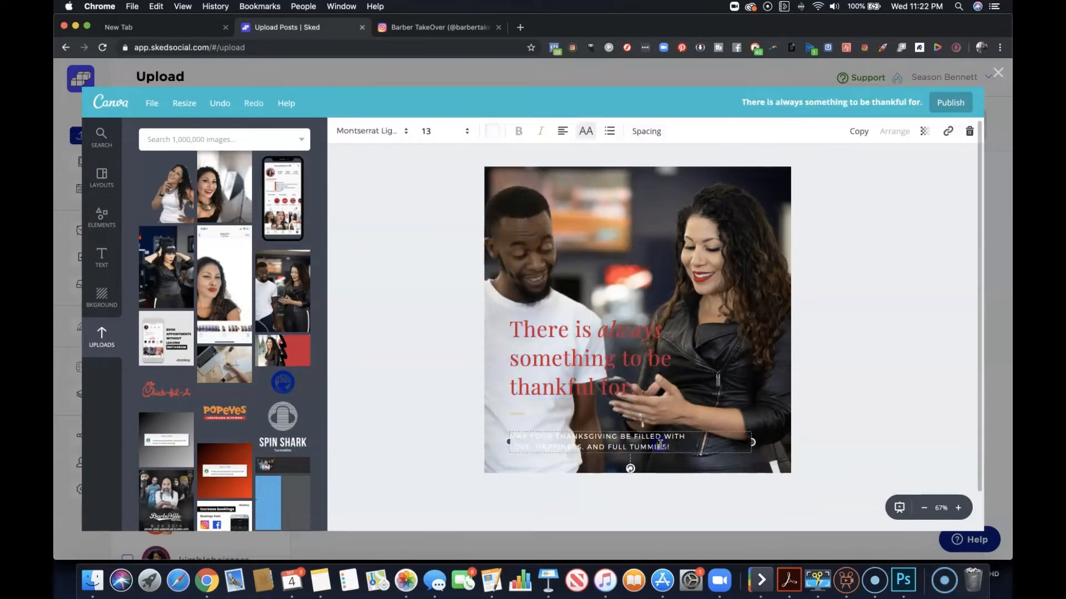
drag(683, 445, 506, 437)
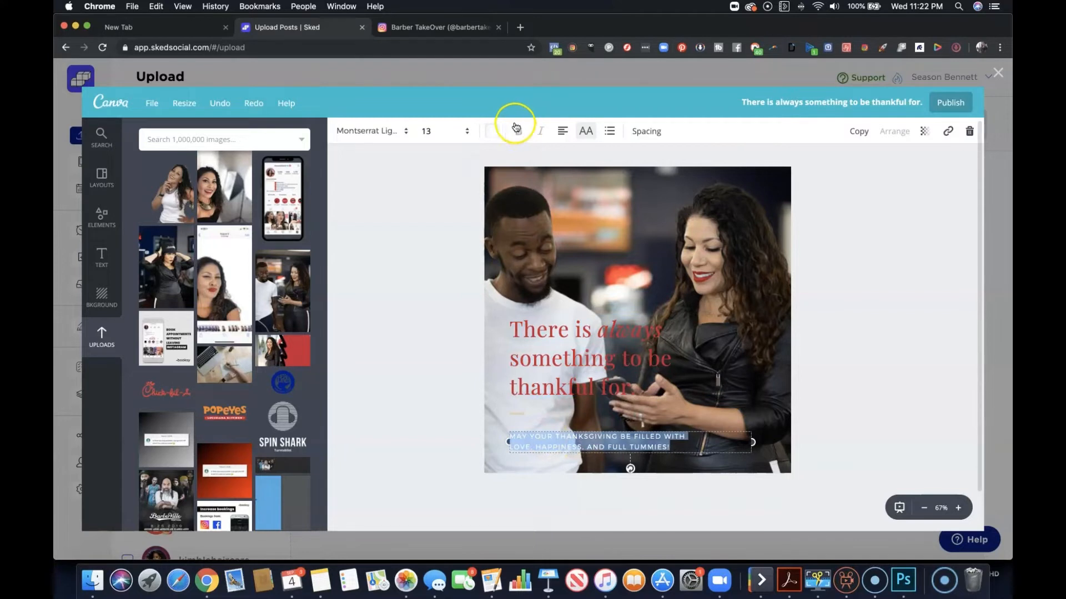
click(491, 129)
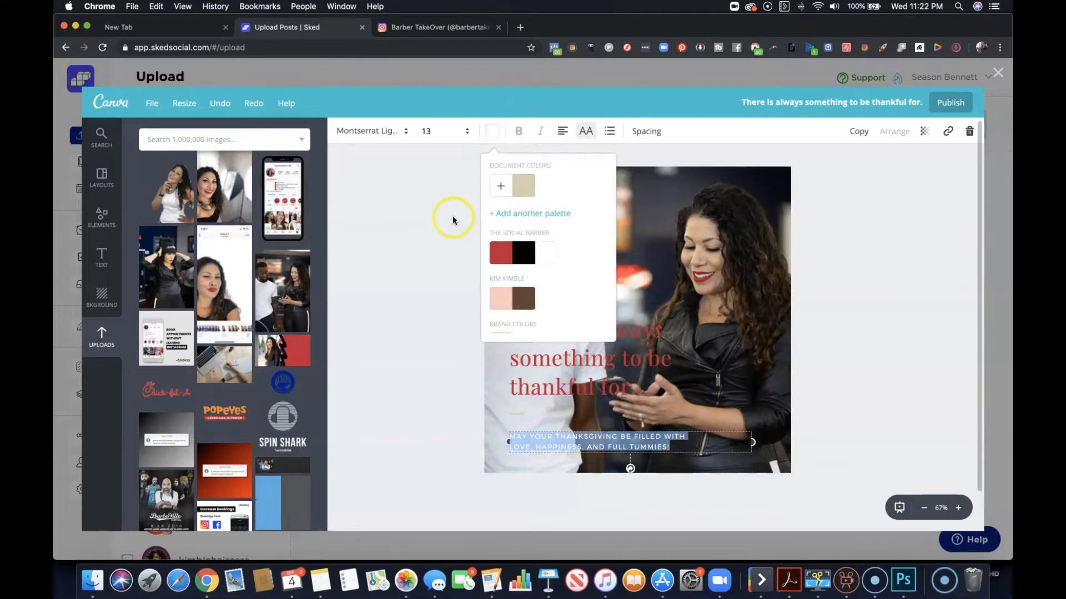
click(427, 273)
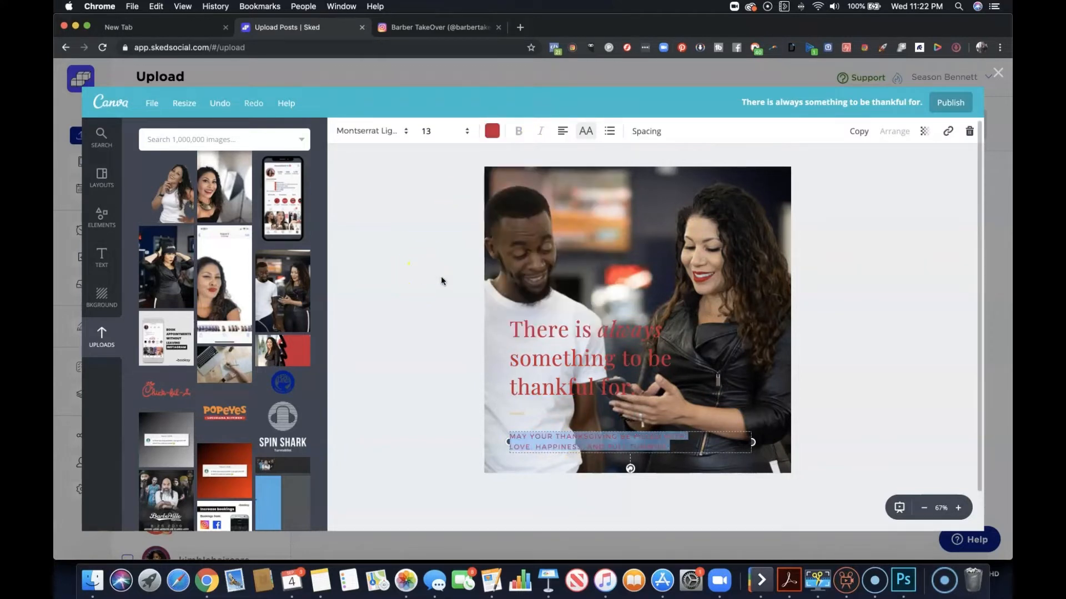
Increase the brightness of the background photo with the Filter adjustments.
click(616, 278)
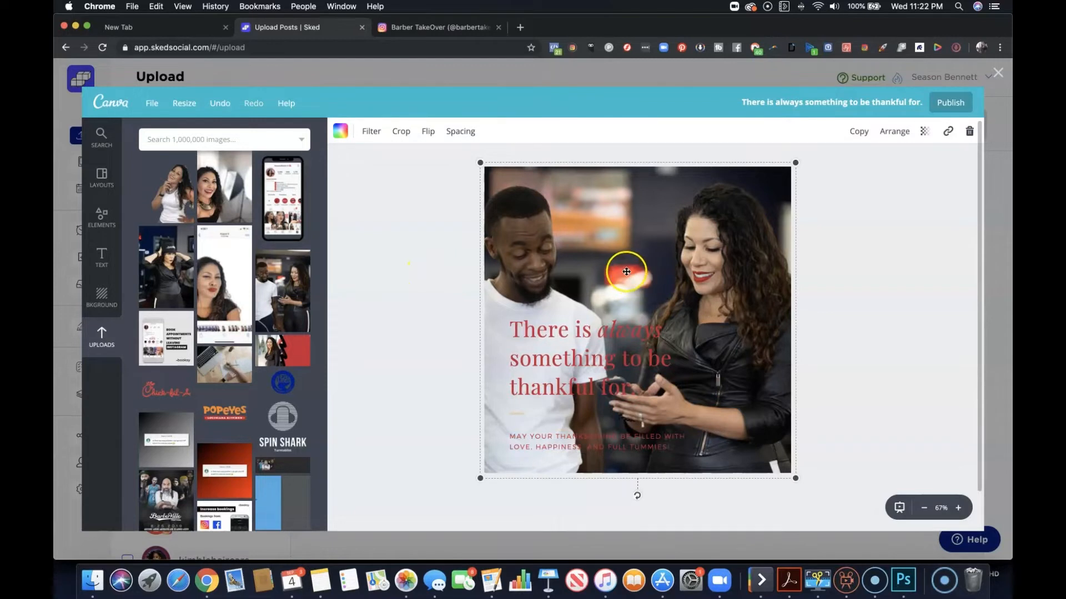
click(371, 131)
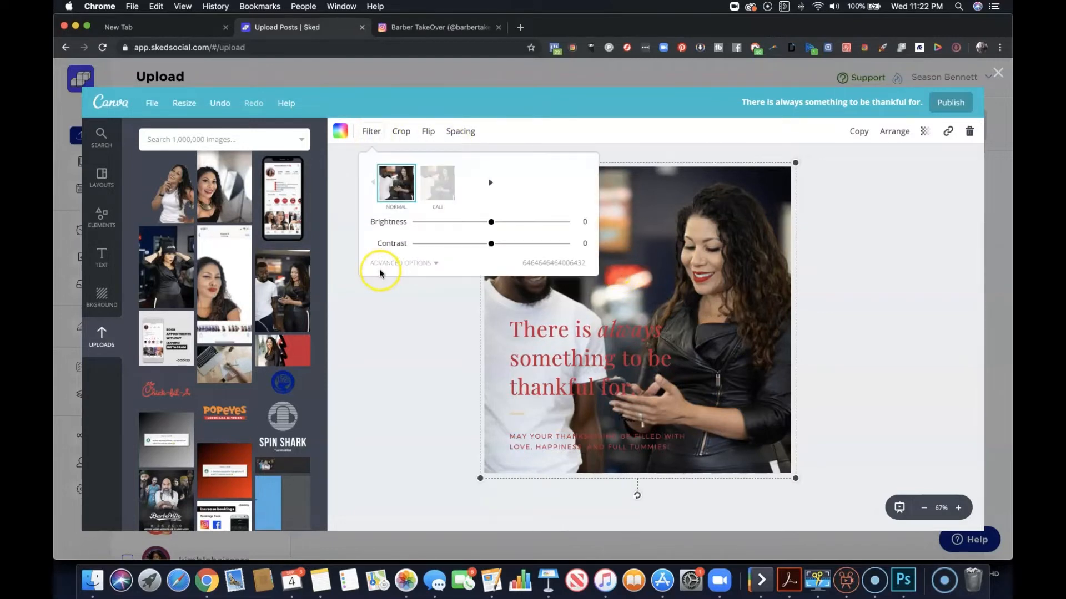
drag(483, 224, 511, 224)
click(426, 333)
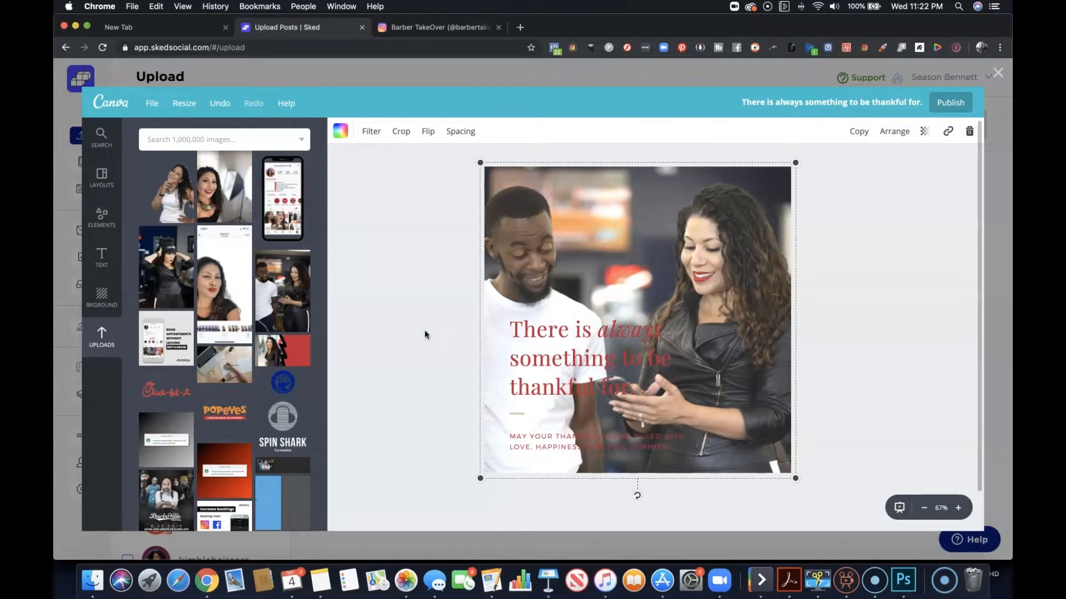
Delete the small gold line between the two texts and move the heading down close to the subtext.
click(516, 413)
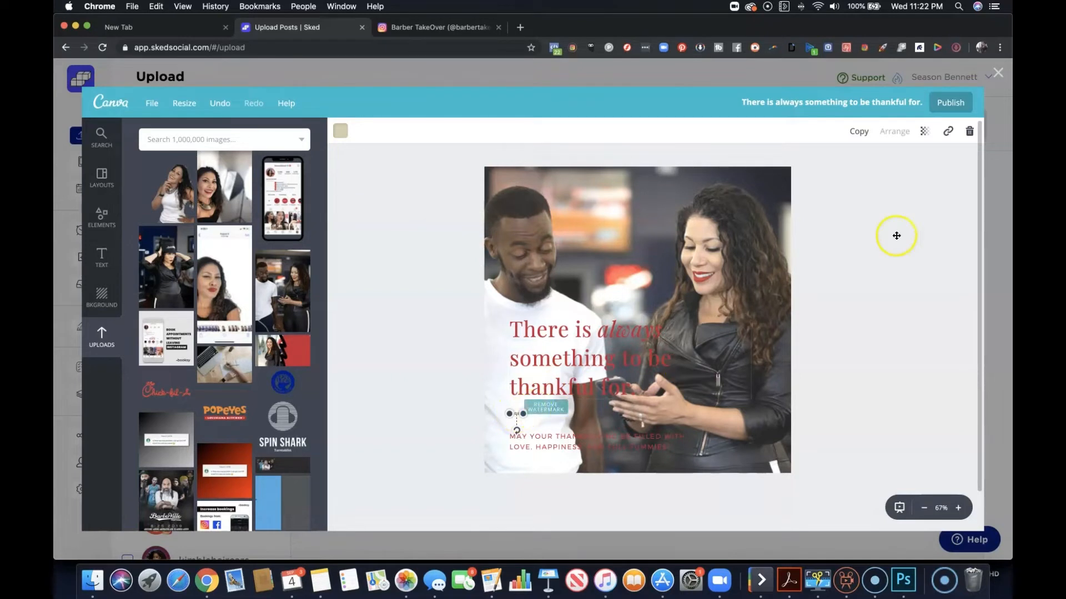
click(969, 131)
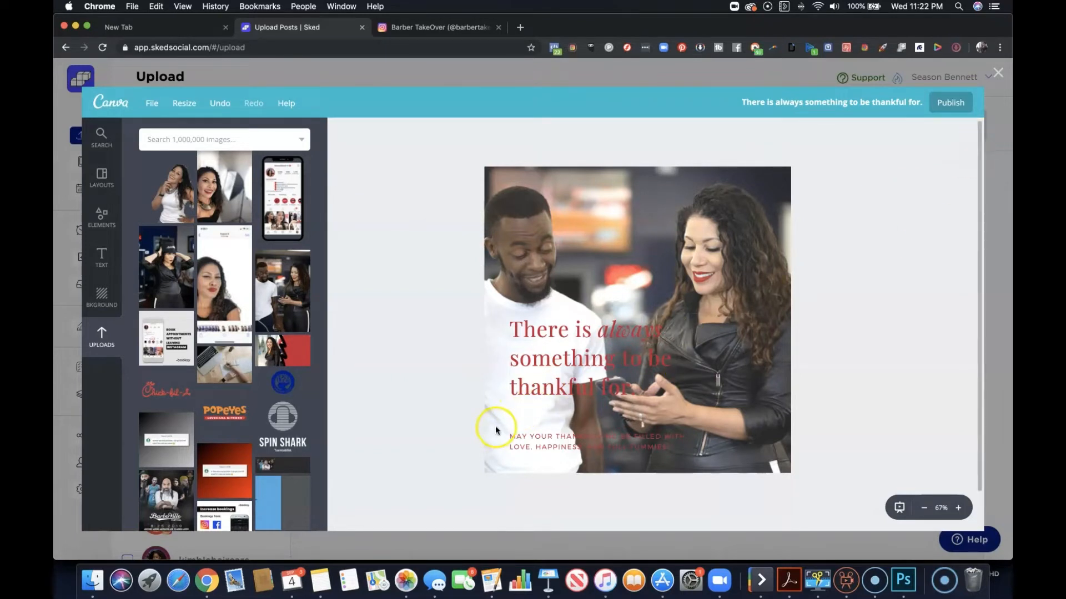
drag(533, 376, 530, 405)
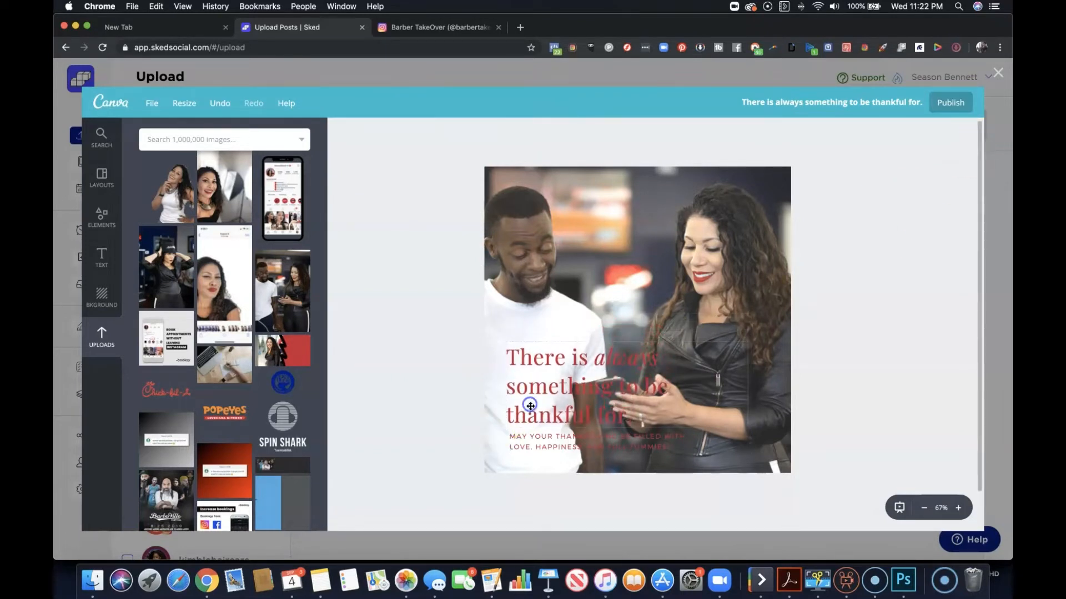
Browse the Shapes elements and search the image library for "square".
click(101, 216)
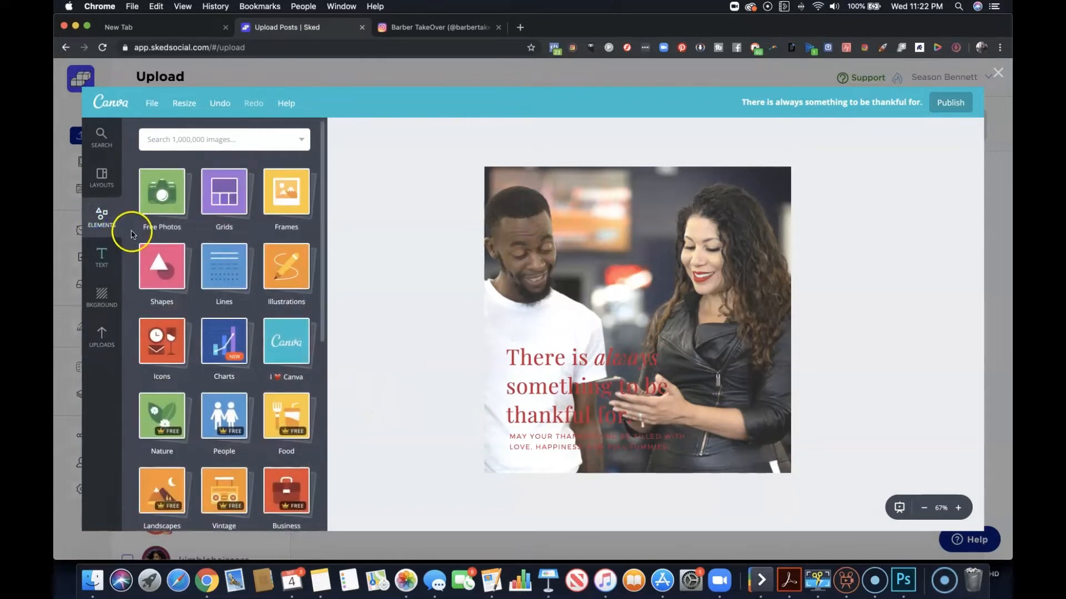
click(175, 256)
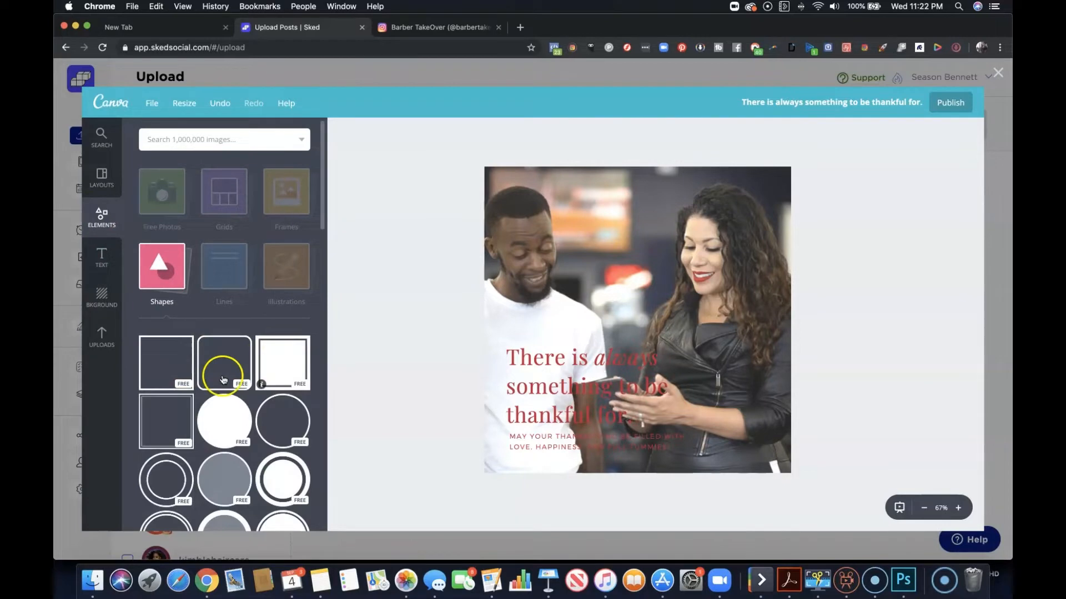
scroll(226, 415, down, 5)
scroll(229, 412, up, 6)
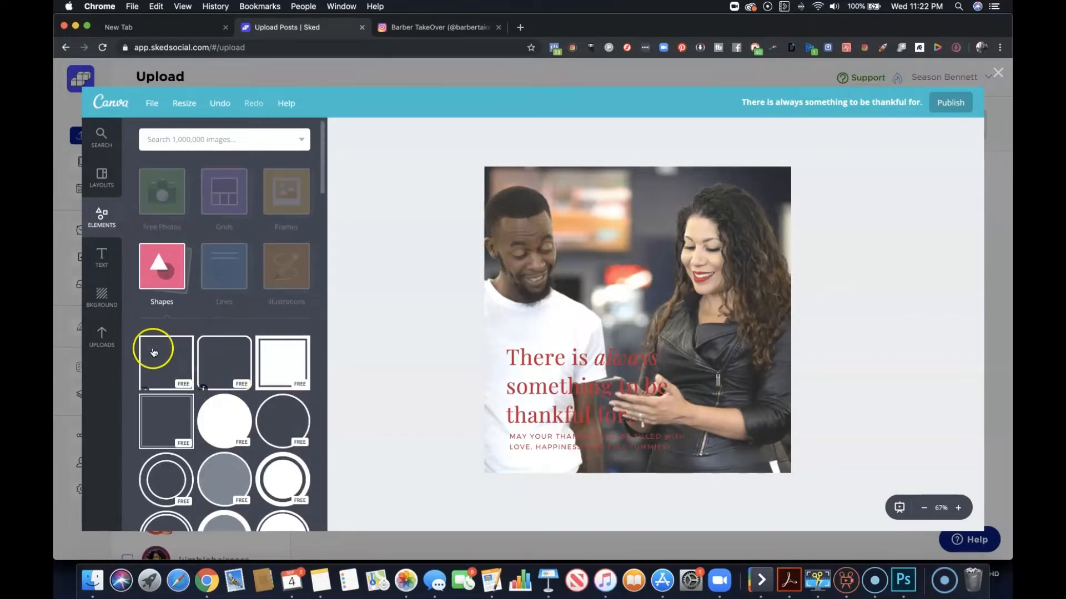
click(199, 138)
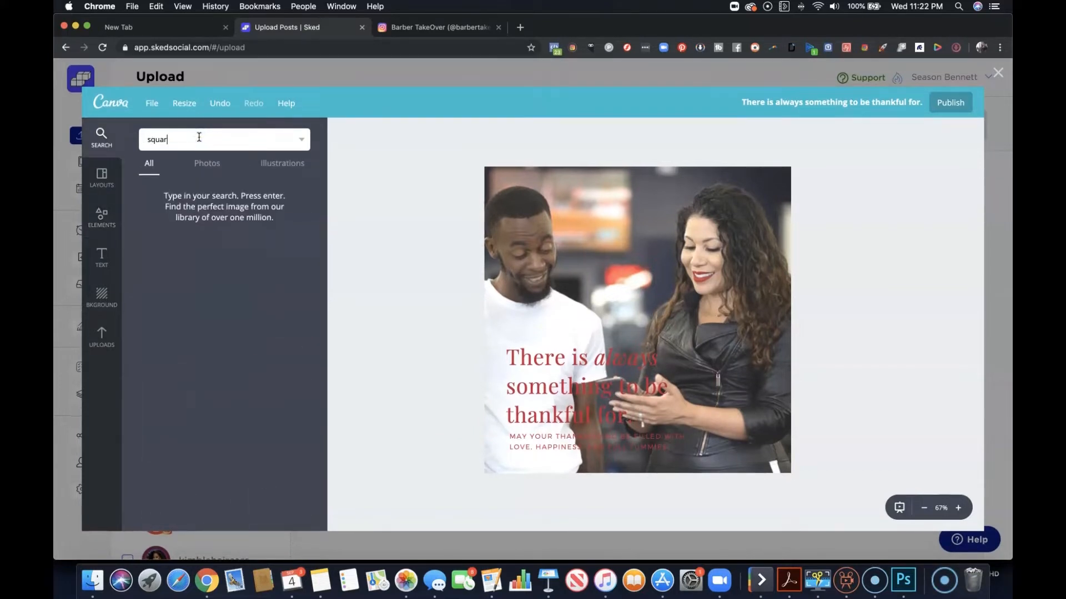
key(Return)
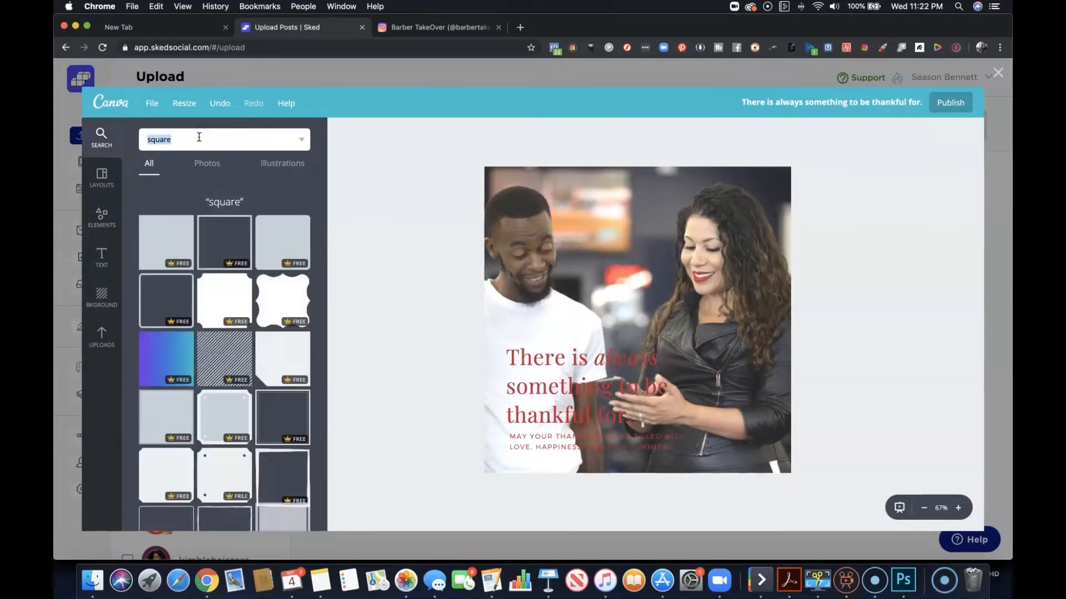
Try a plain gray square shrunk over the heading area as a text backdrop, and delete it.
click(589, 351)
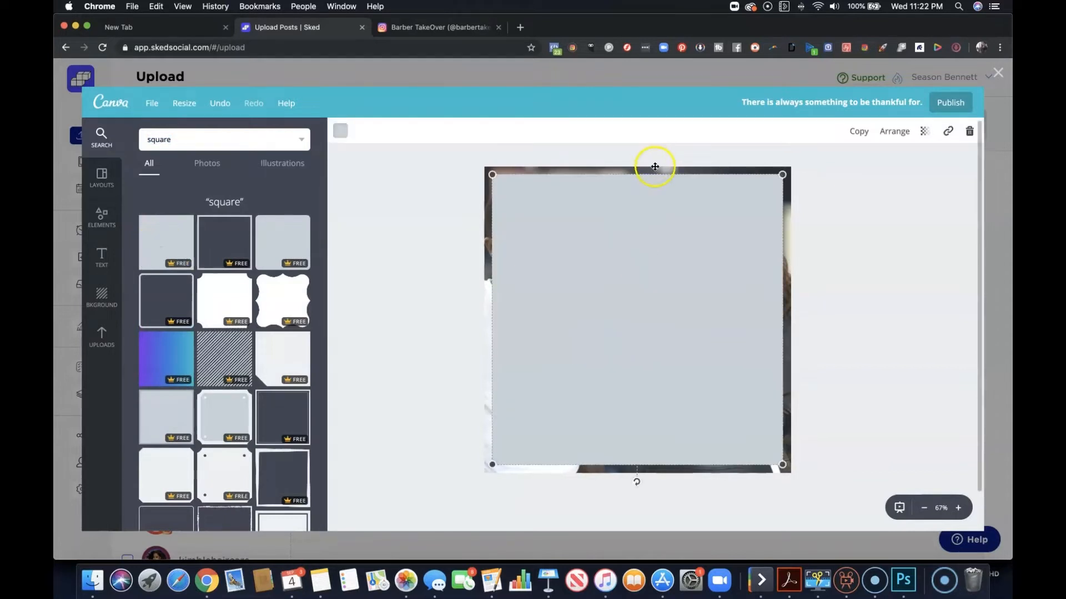
drag(778, 179, 608, 350)
drag(653, 389, 662, 384)
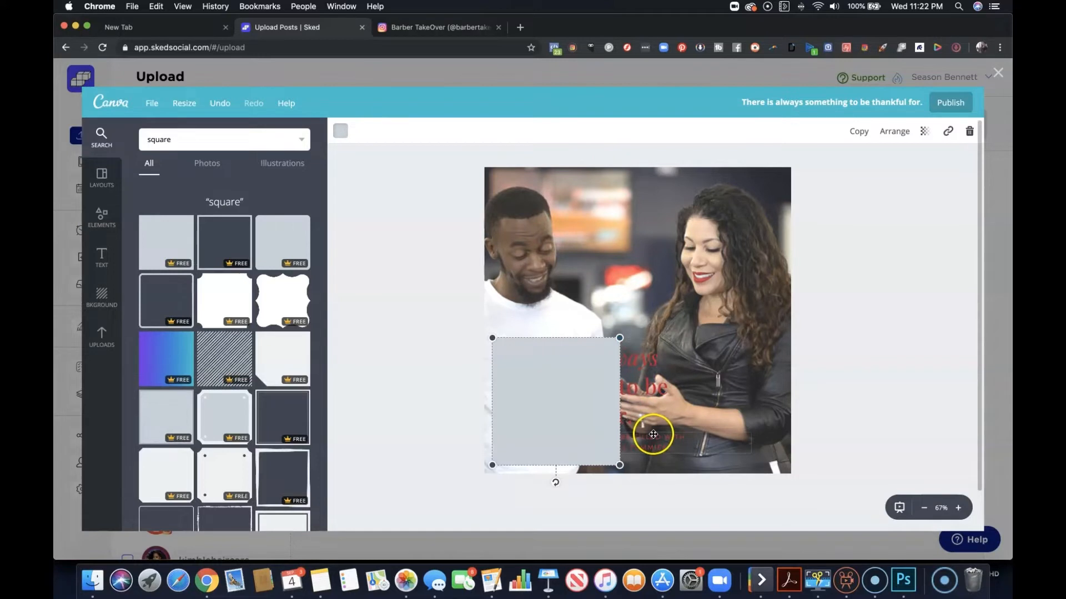
mouse_move(621, 466)
mouse_down()
mouse_move(655, 460)
mouse_move(638, 476)
mouse_move(608, 456)
mouse_up()
drag(577, 420, 609, 442)
key(Delete)
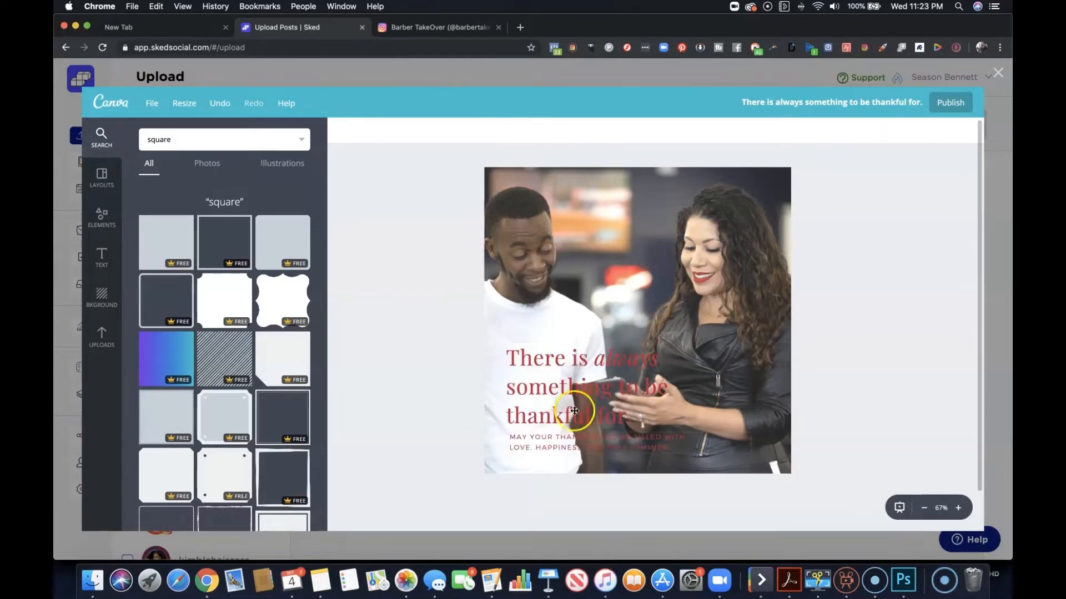
Search the image library for "rectangle" and place the solid rectangle with an outer frame, sized to cover the heading and subtext.
click(234, 137)
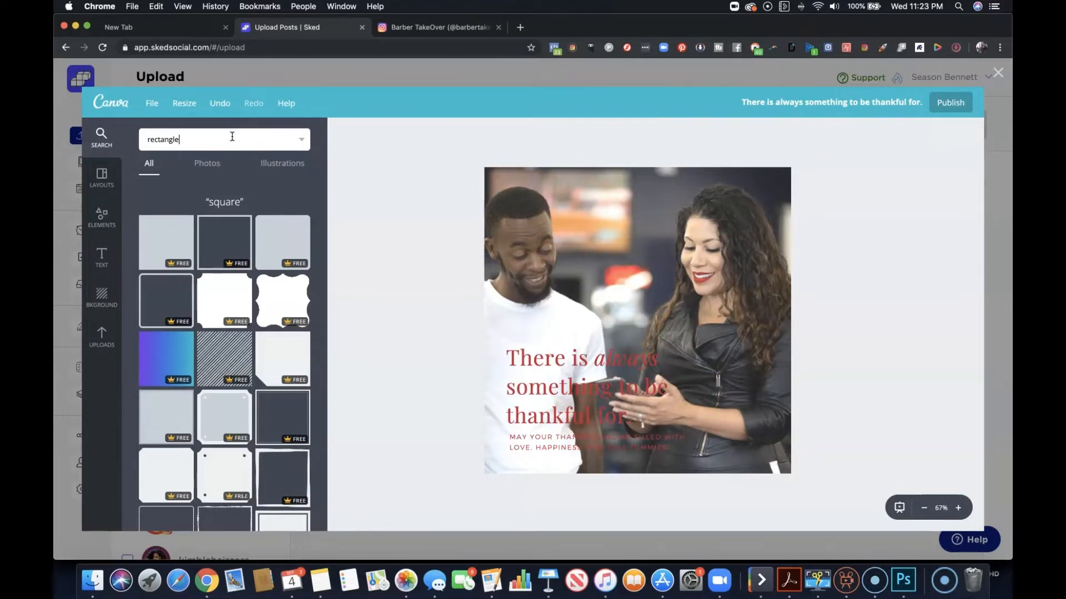
text(rectangle)
key(Return)
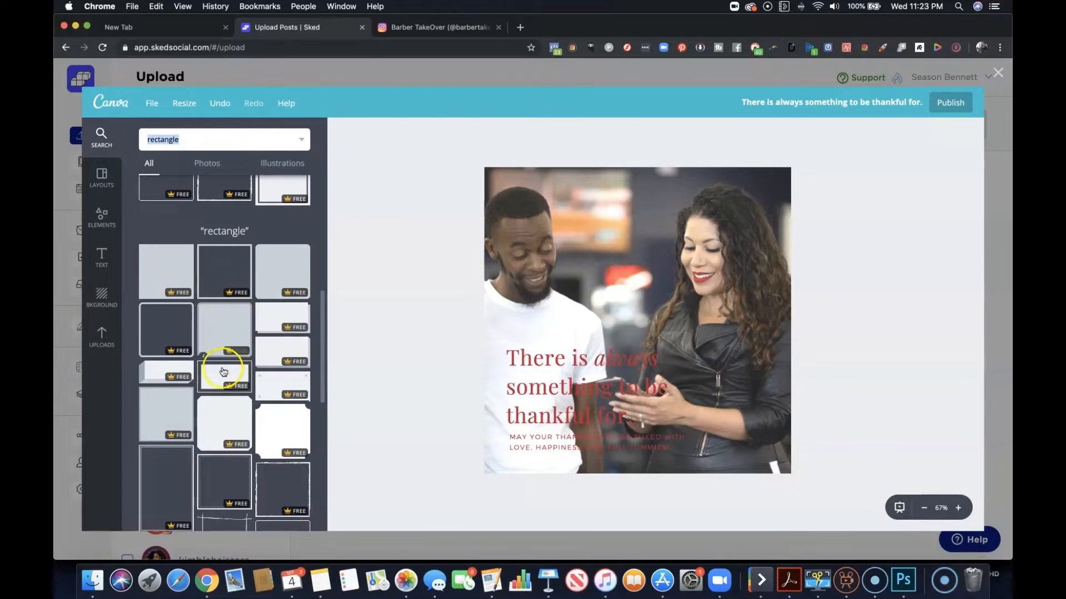
drag(224, 371, 704, 385)
drag(716, 318, 617, 394)
drag(706, 459, 729, 471)
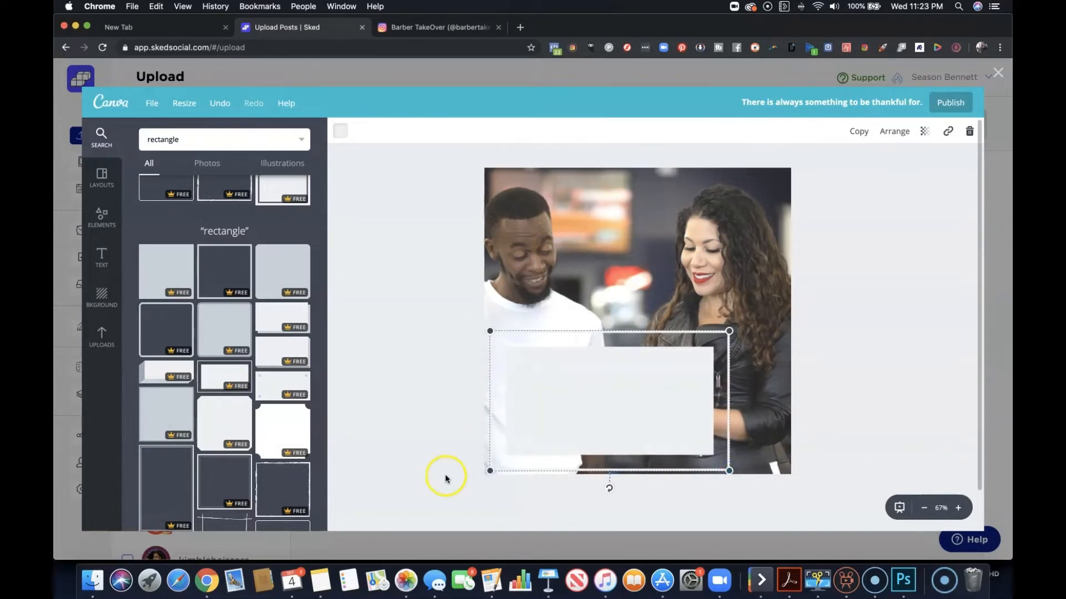
Color the framed rectangle white from The Social Barber palette and set its transparency to 69.
click(341, 131)
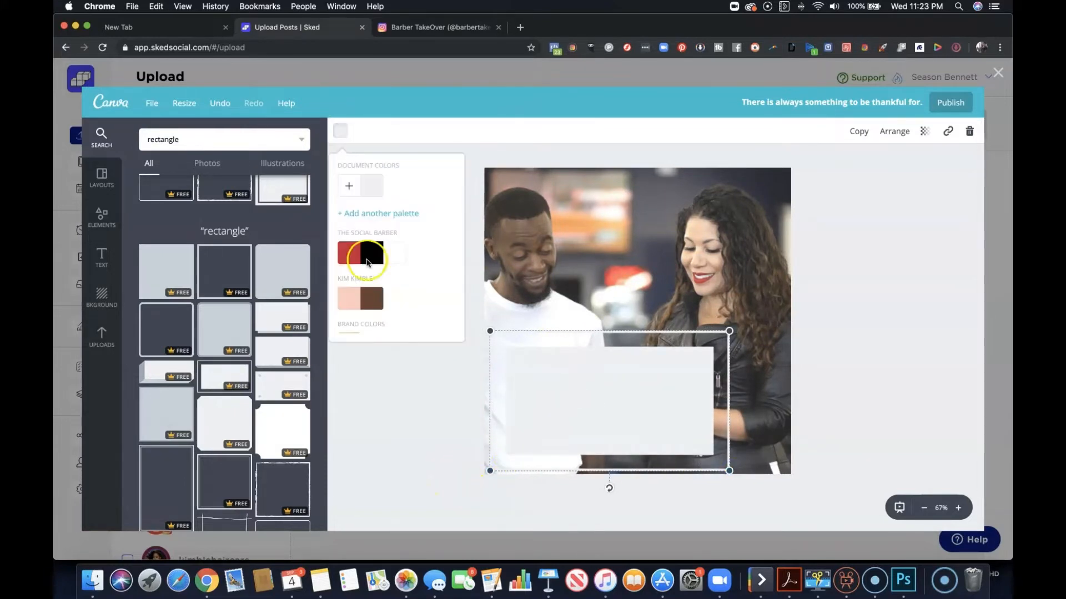
click(397, 264)
click(834, 255)
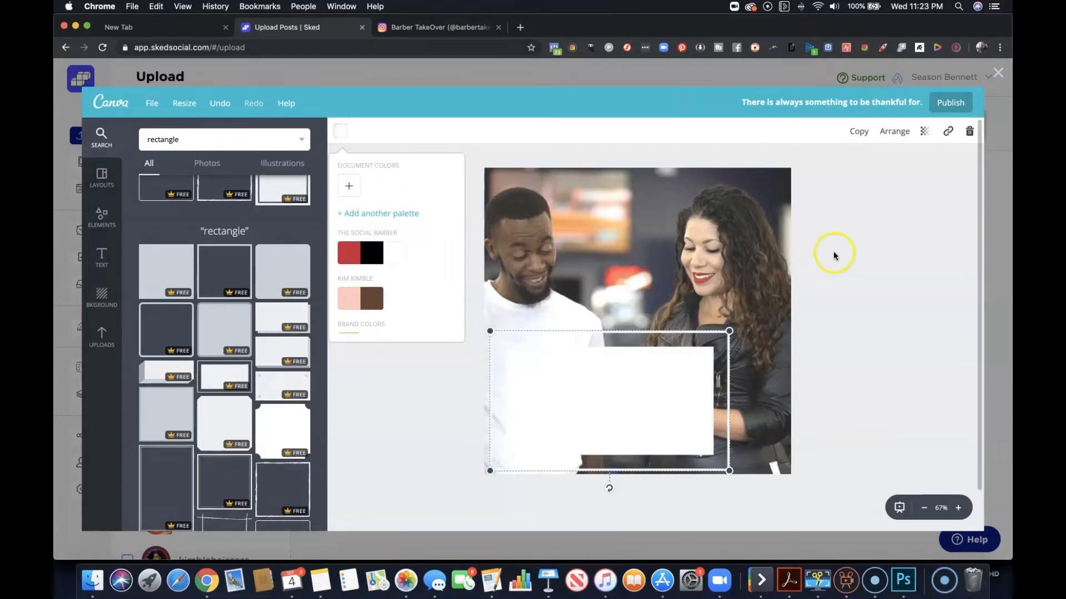
click(925, 132)
drag(905, 164, 879, 165)
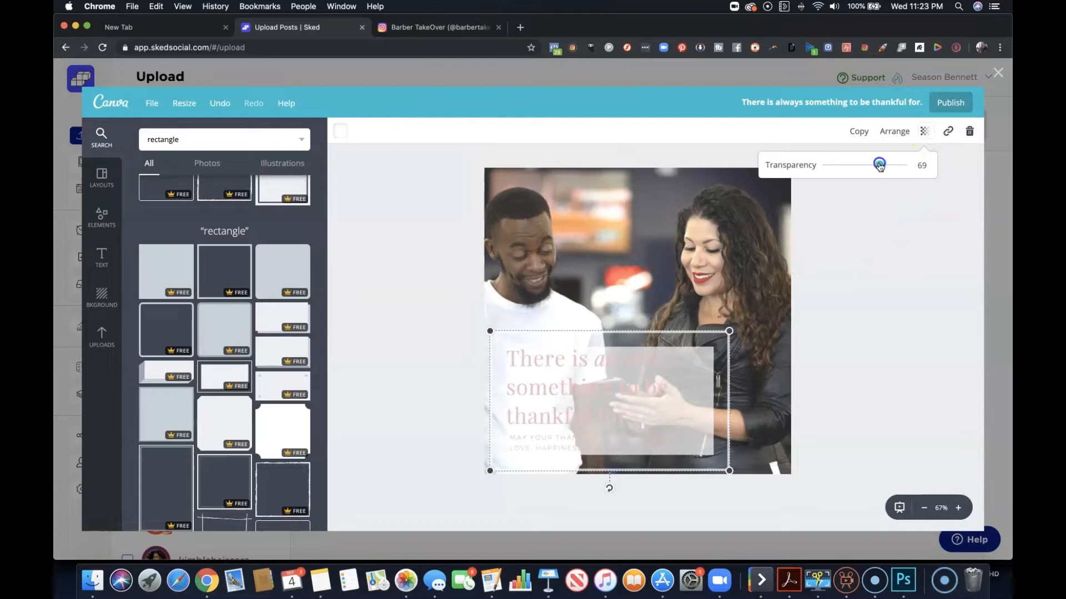
Send the framed rectangle backward until it lies behind both the heading and the subtext.
click(894, 132)
click(875, 181)
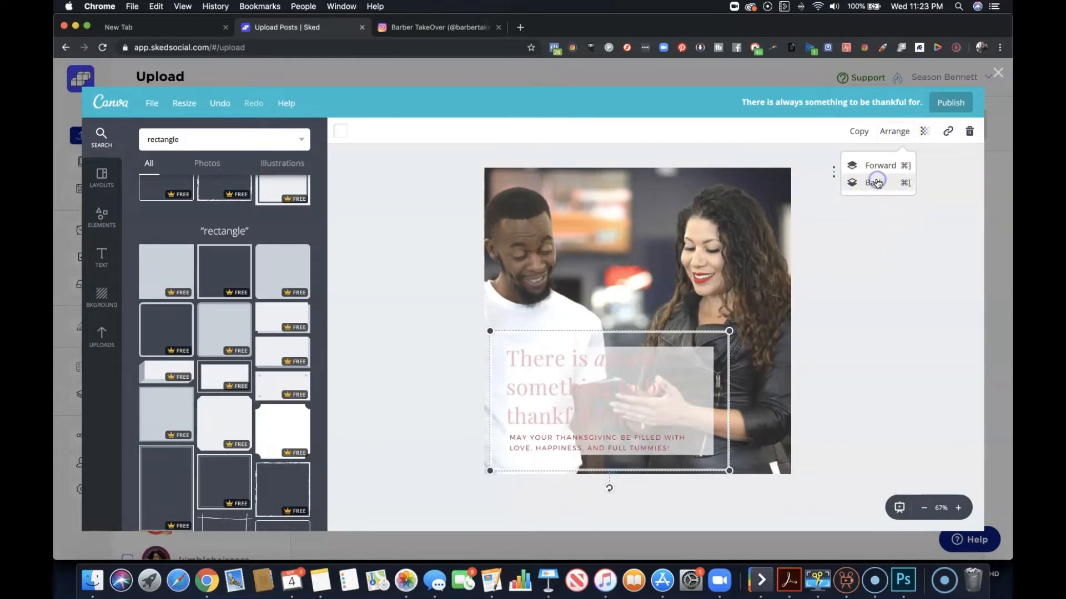
click(876, 183)
click(898, 324)
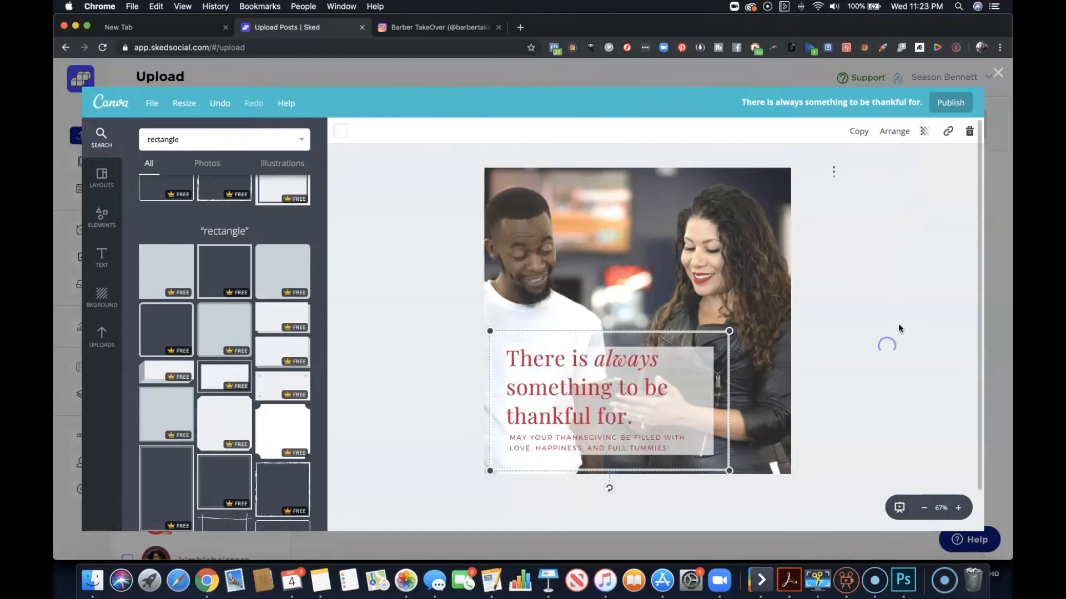
Replace the whole "There is always something to be thankful for." heading with "Say something witty".
click(588, 402)
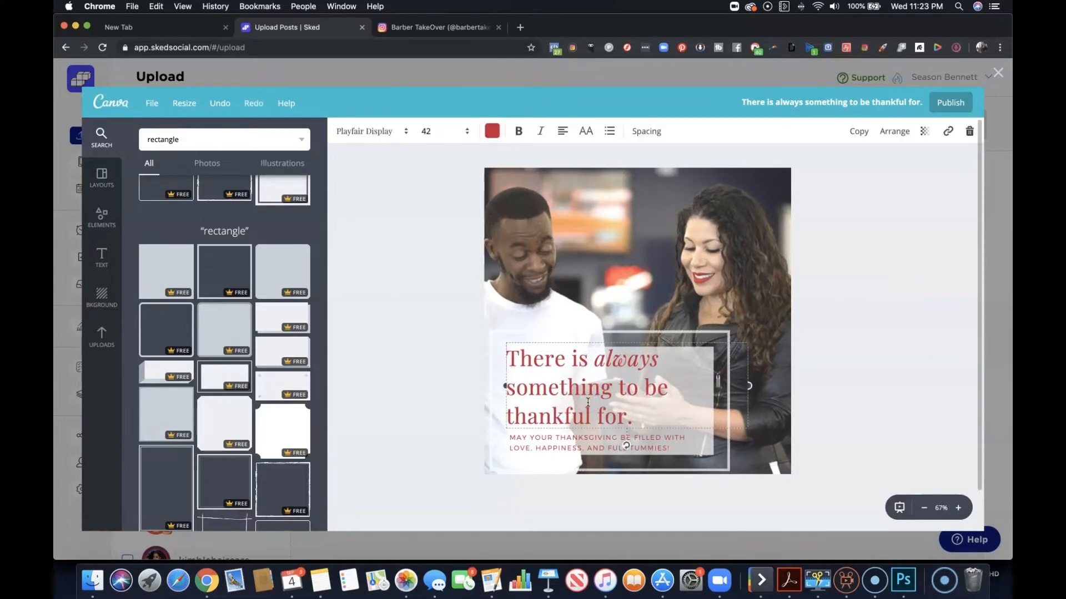
drag(631, 414, 511, 354)
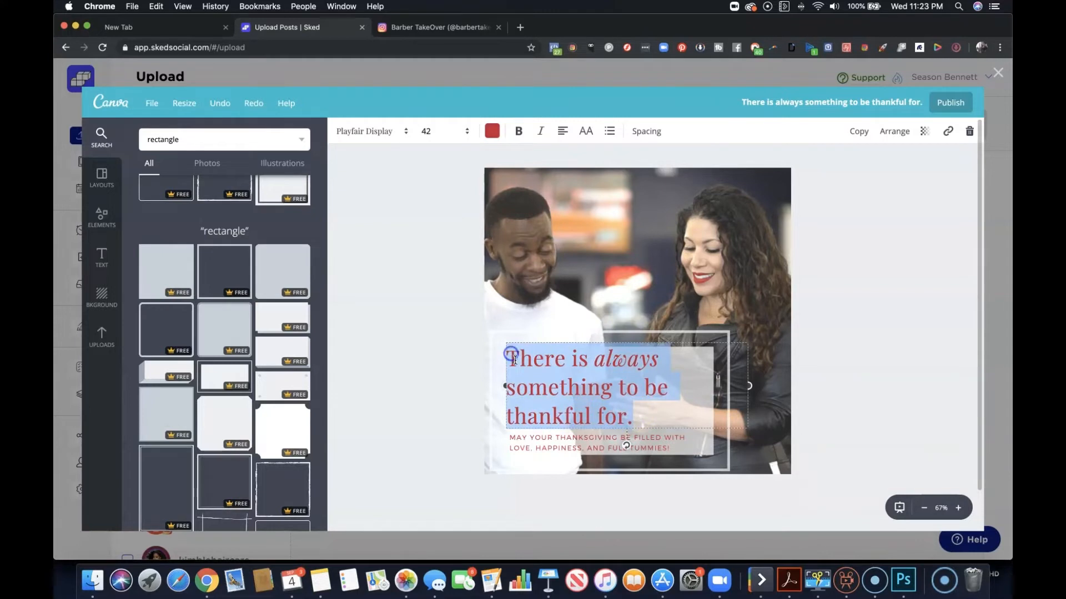
click(515, 360)
drag(620, 413, 514, 360)
text(Say some)
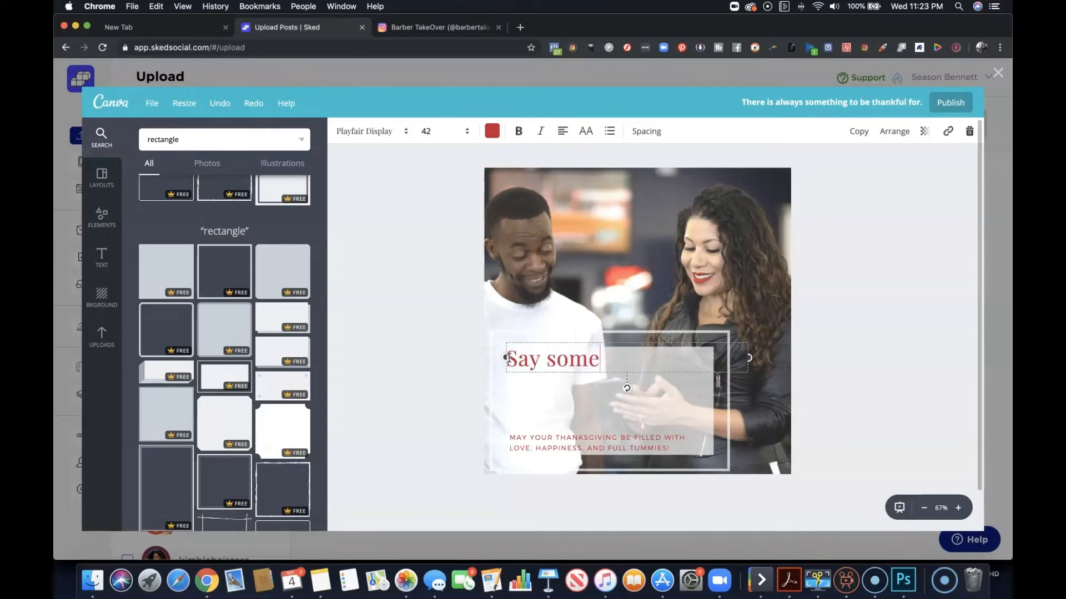
text(thing witty)
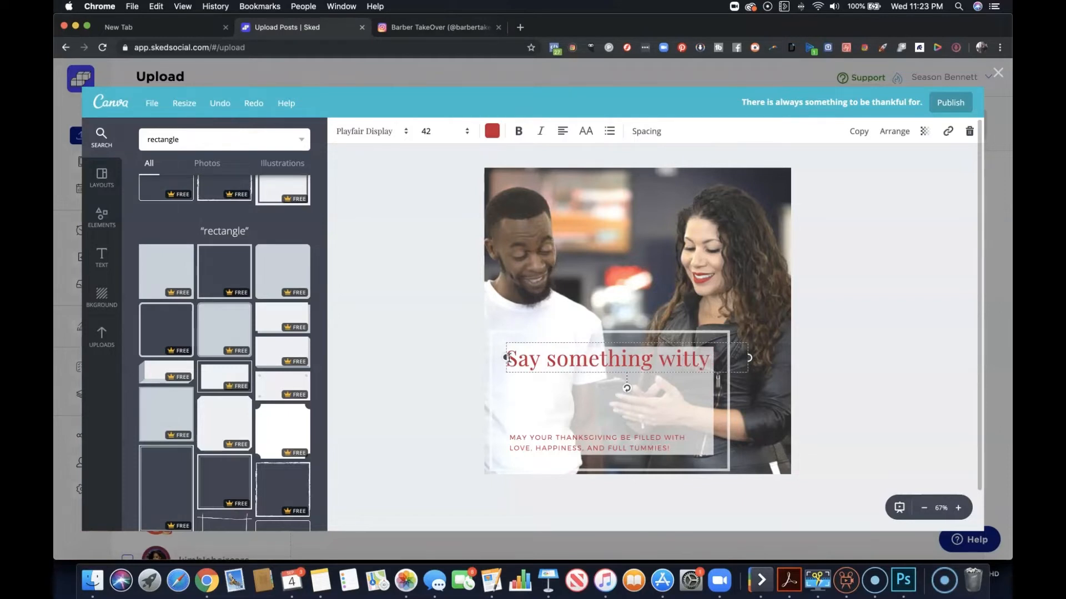
Move the heading down and the subtext up so they sit together in the middle of the white rectangle.
click(552, 368)
drag(562, 368, 566, 390)
drag(578, 440, 580, 408)
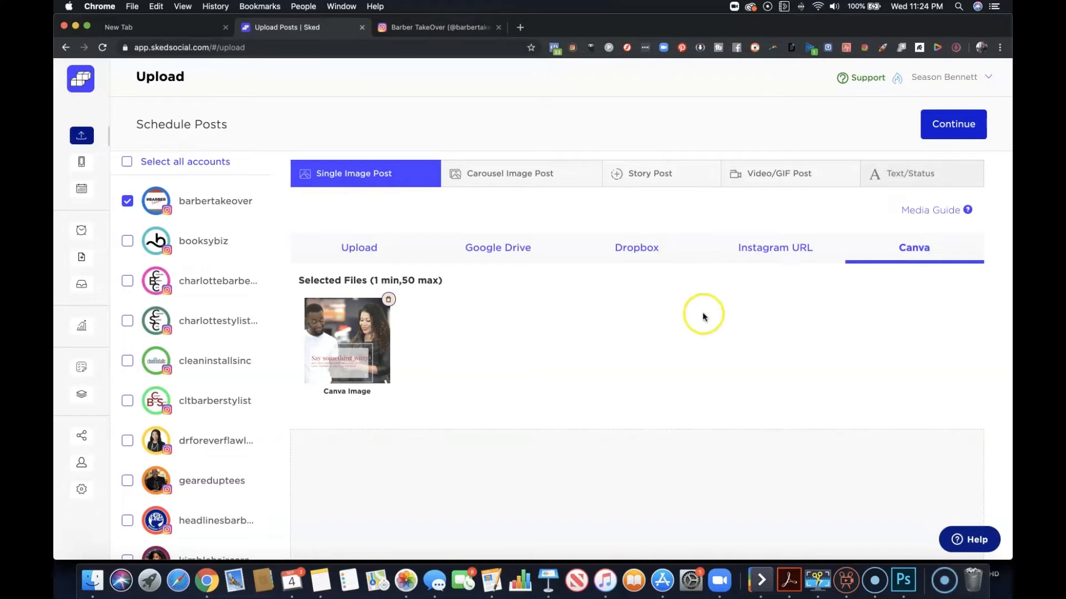
Continue to the post details with the selected Canva image for barbertakeover, and open its Tag People settings.
scroll(701, 312, down, 2)
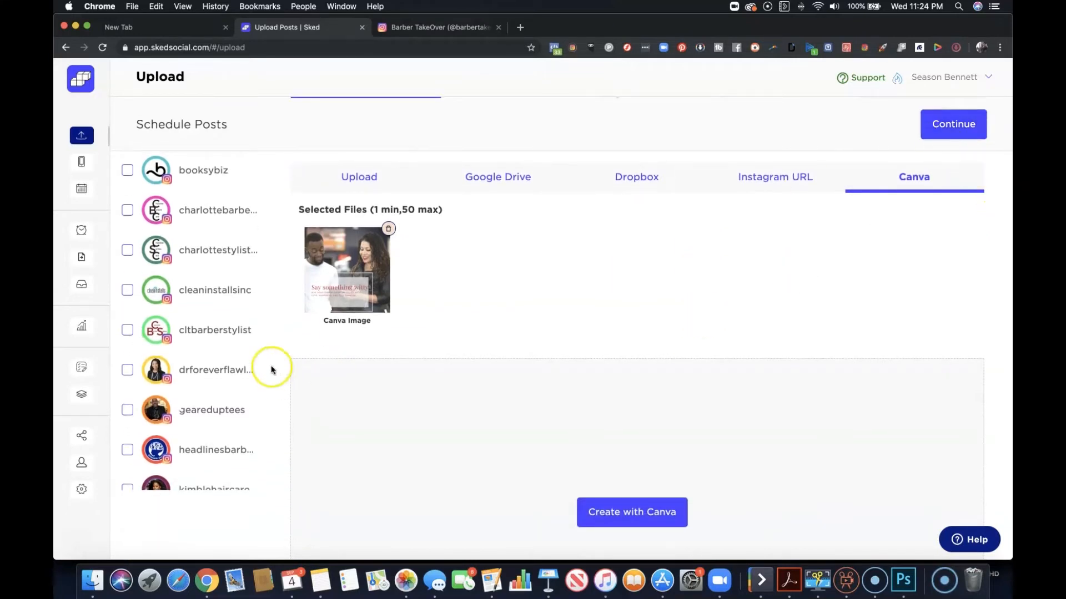
scroll(542, 302, up, 2)
click(966, 116)
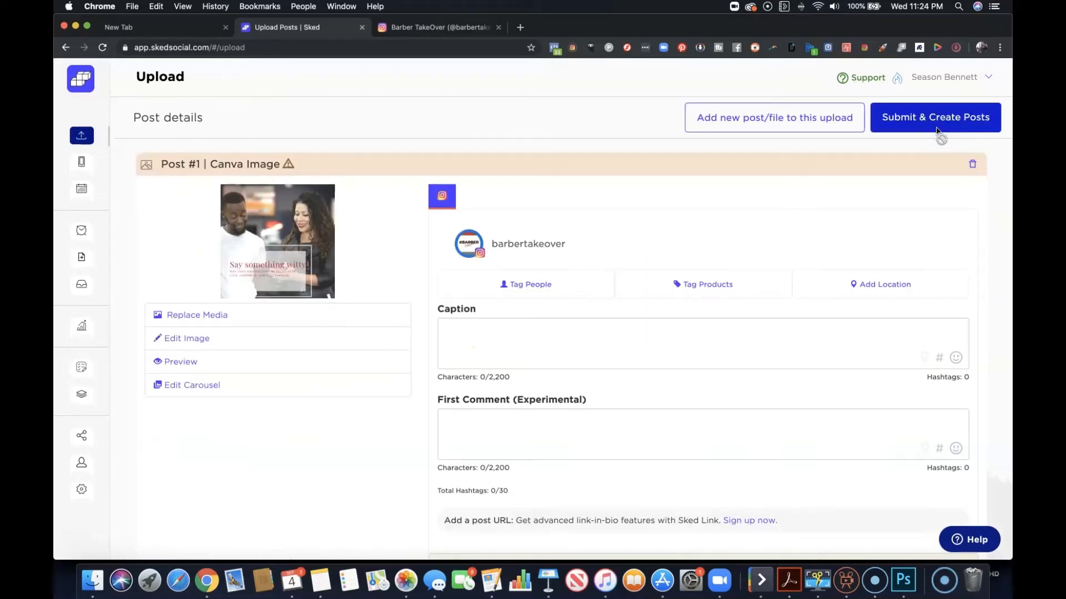
click(531, 410)
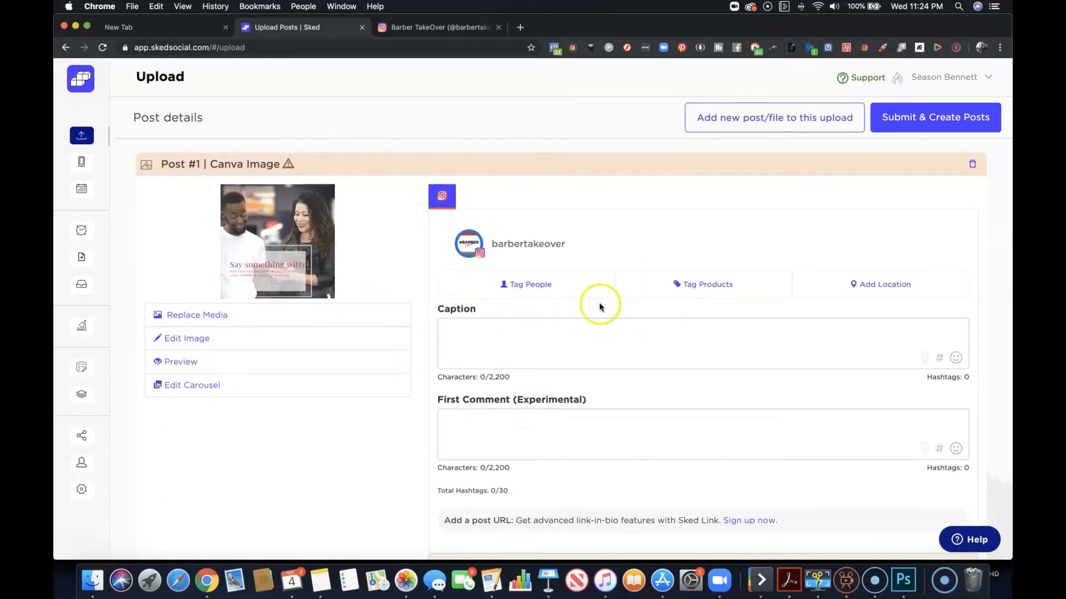
click(525, 285)
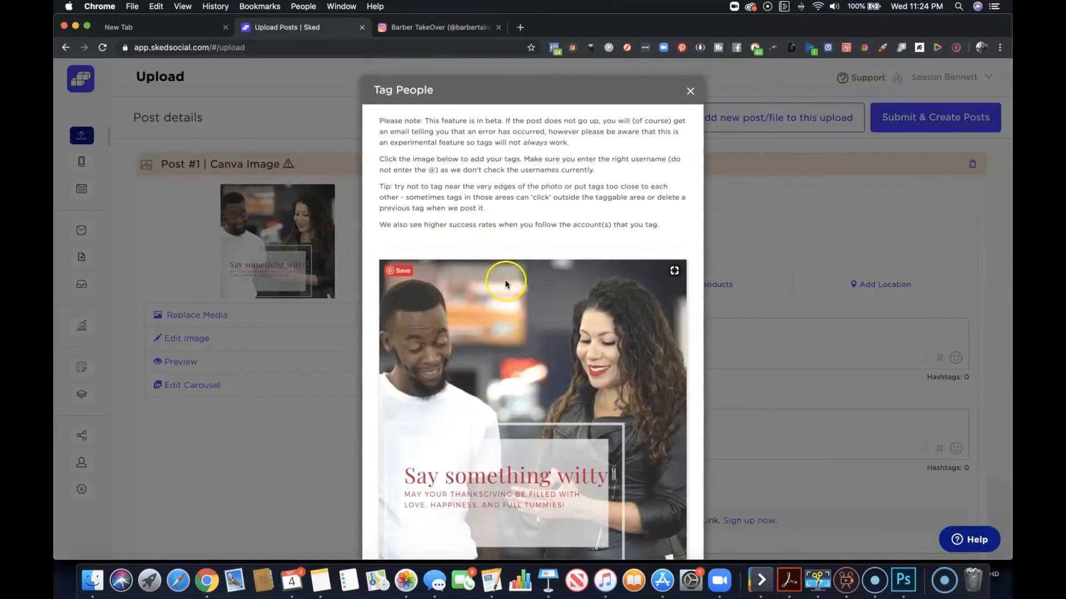
click(653, 400)
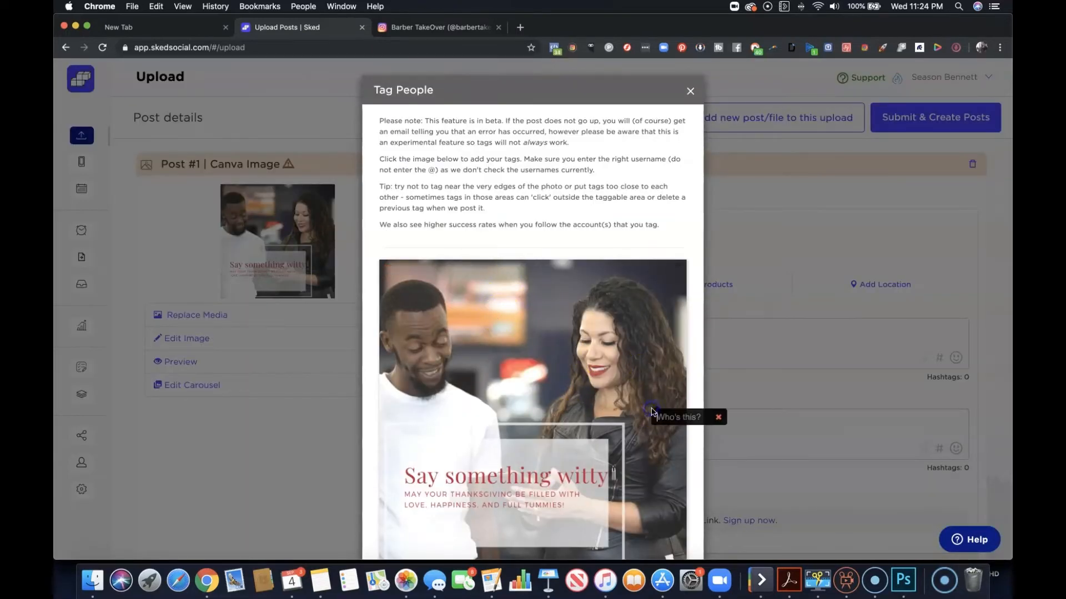
text(@thesocialbar)
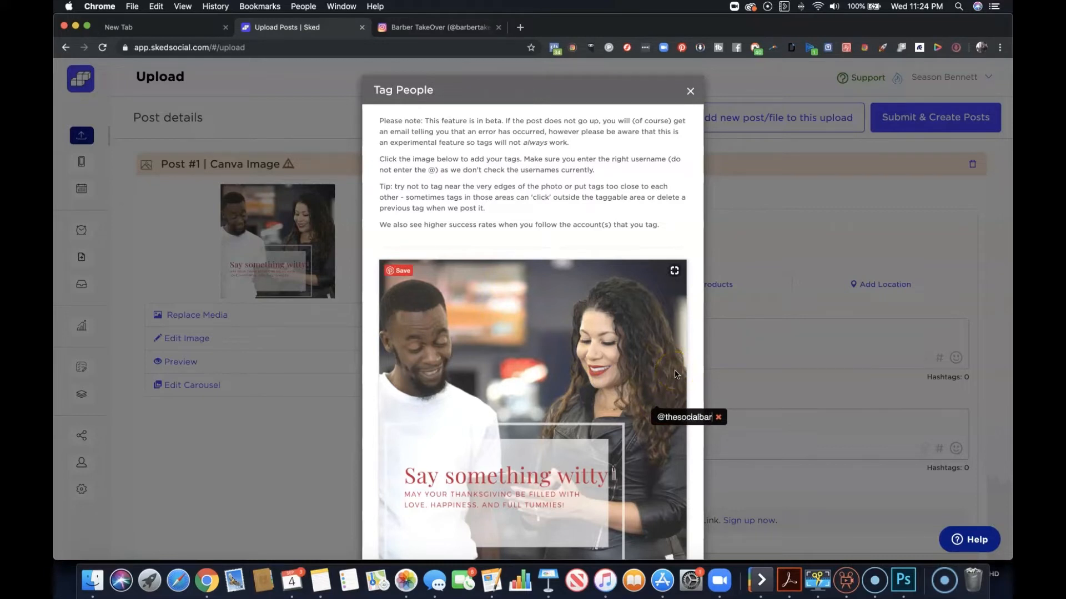
click(692, 360)
scroll(596, 326, down, 3)
click(671, 522)
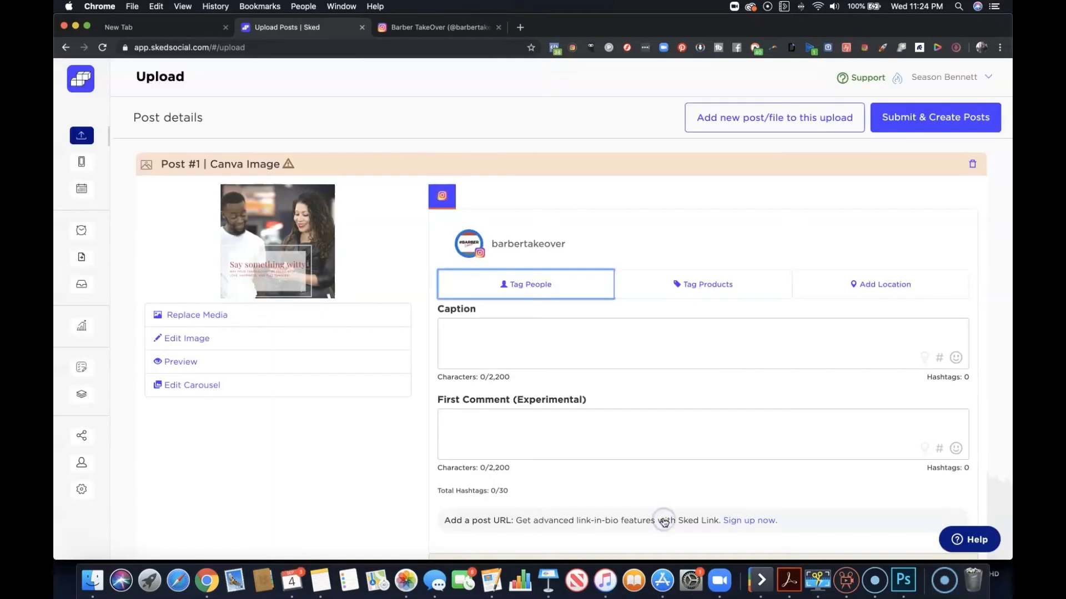
click(715, 280)
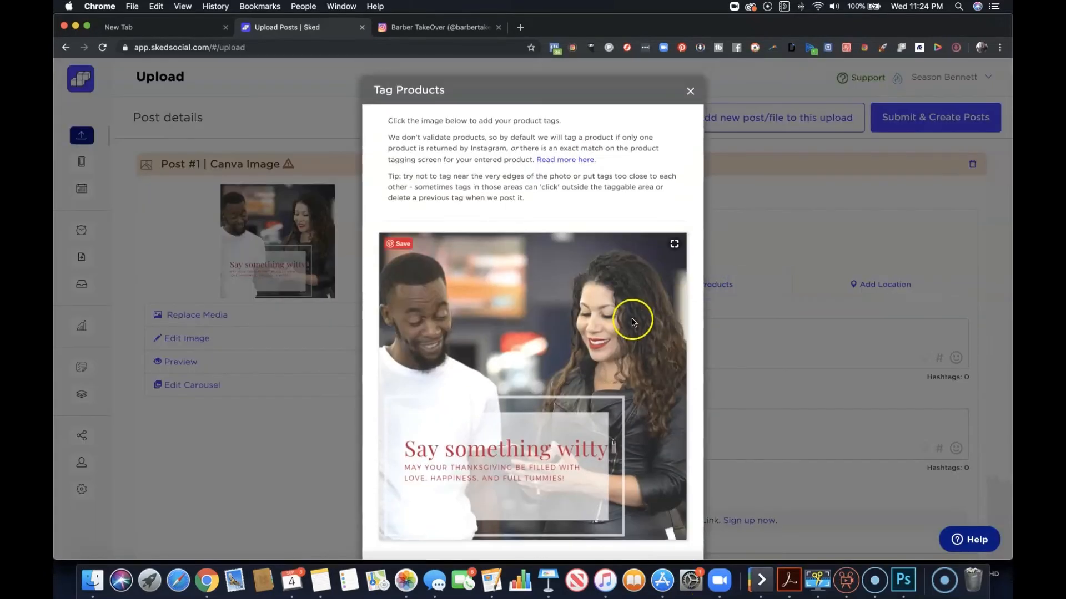
click(513, 318)
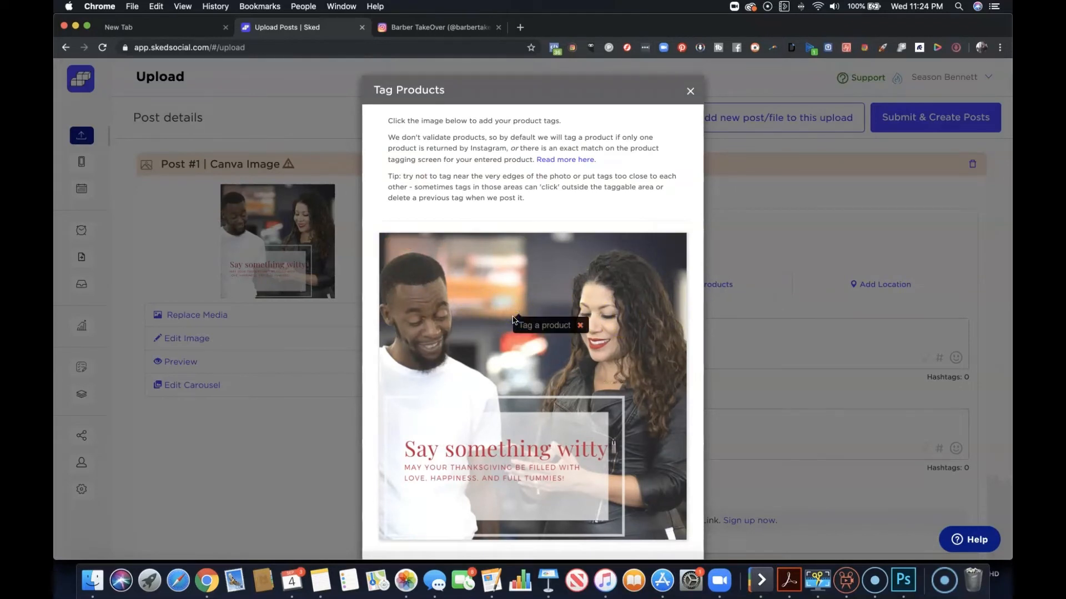
click(525, 326)
click(580, 327)
scroll(630, 189, down, 2)
scroll(630, 191, up, 2)
click(691, 90)
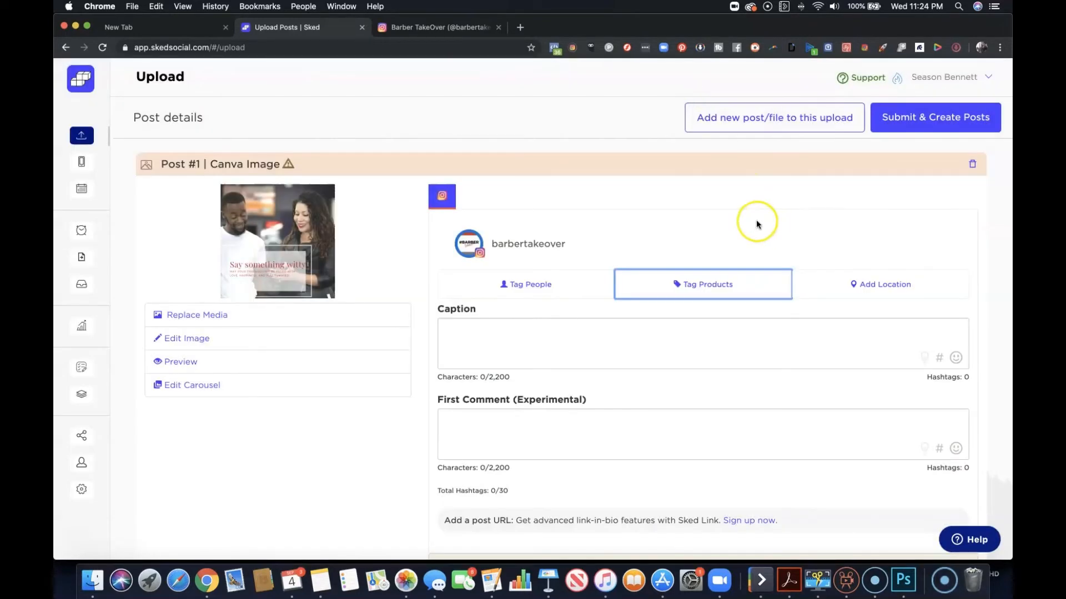
Search locations for "headlines barbershop" and set the post's location to the Charlotte Headlines Barbershop with the most check-ins.
click(870, 277)
click(488, 160)
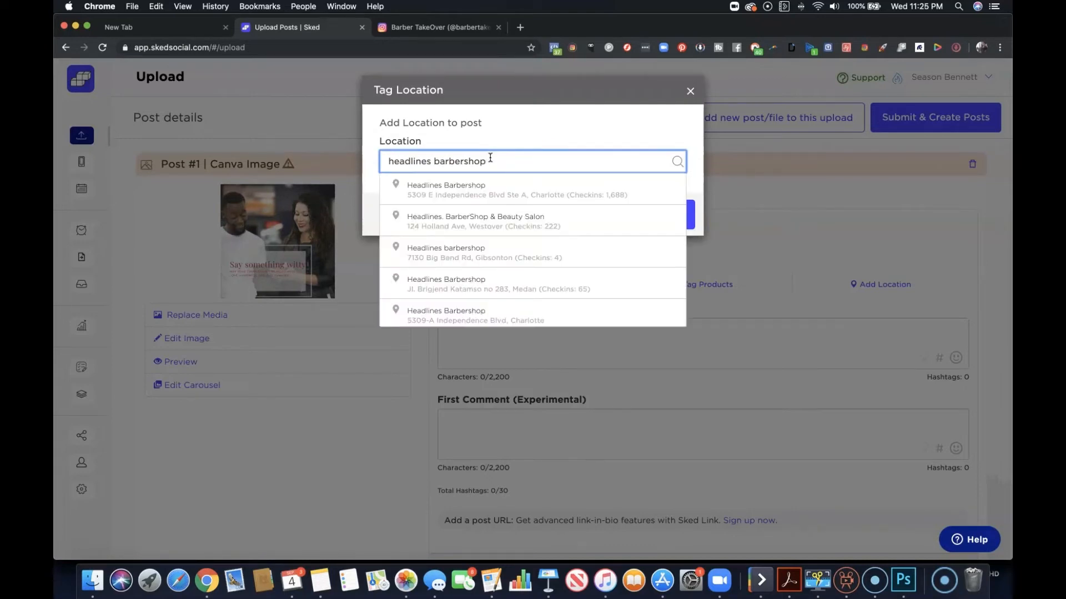
click(476, 190)
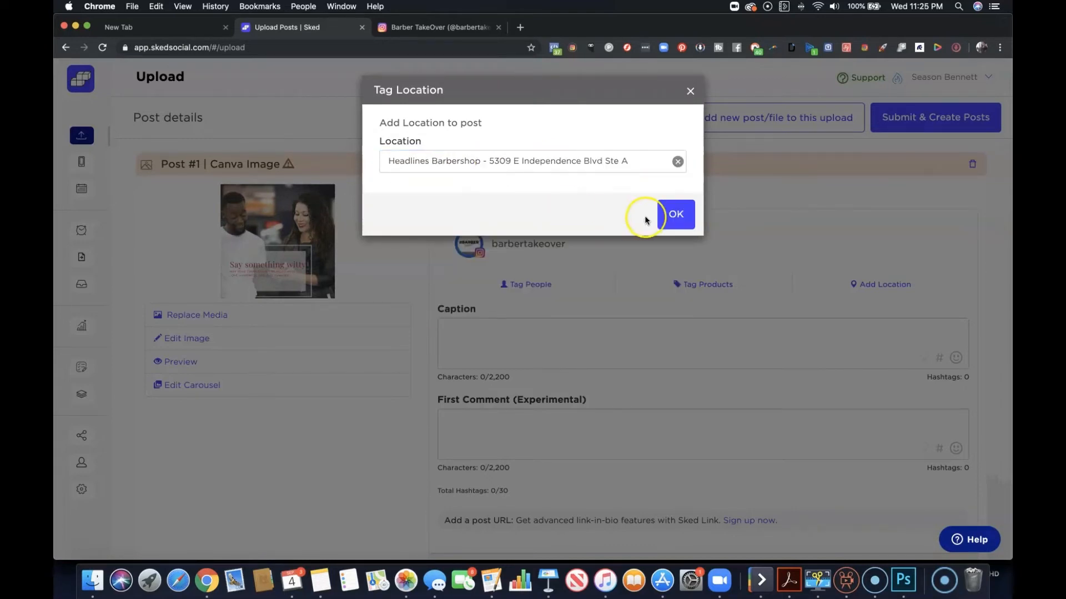
click(675, 213)
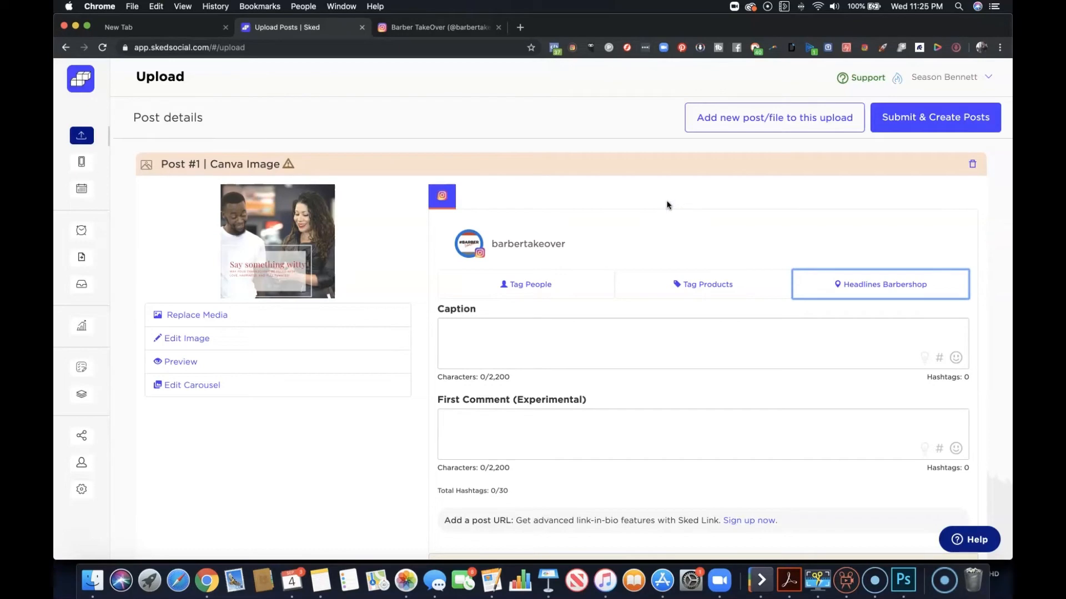
Open the date and time scheduling for the post, and choose Send to Drafts instead.
scroll(767, 263, down, 5)
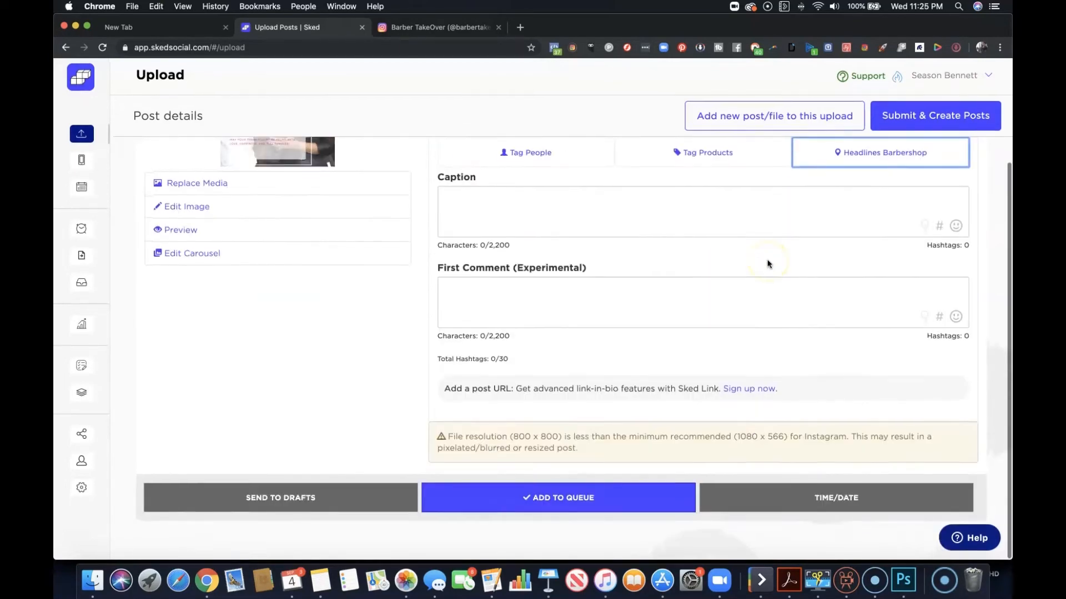
scroll(768, 263, up, 4)
scroll(767, 263, down, 3)
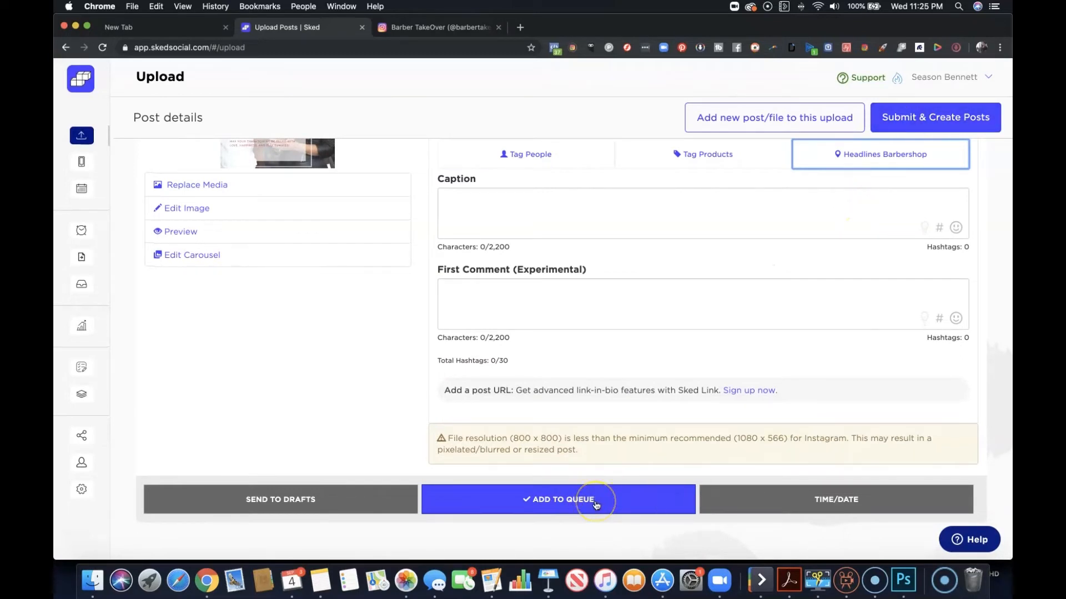
scroll(374, 308, up, 2)
scroll(374, 304, up, 2)
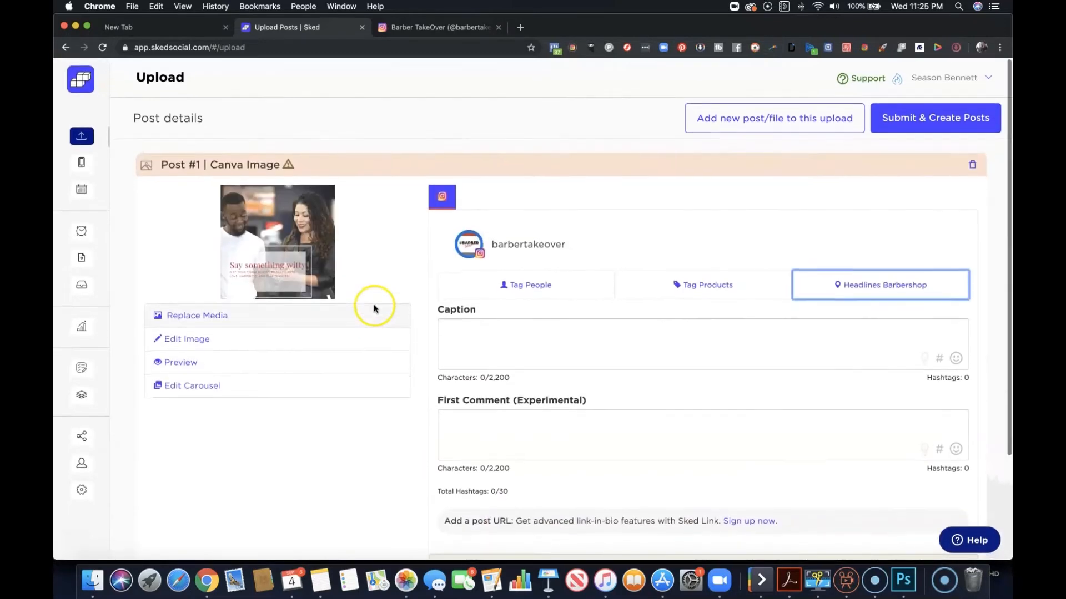
scroll(548, 262, down, 3)
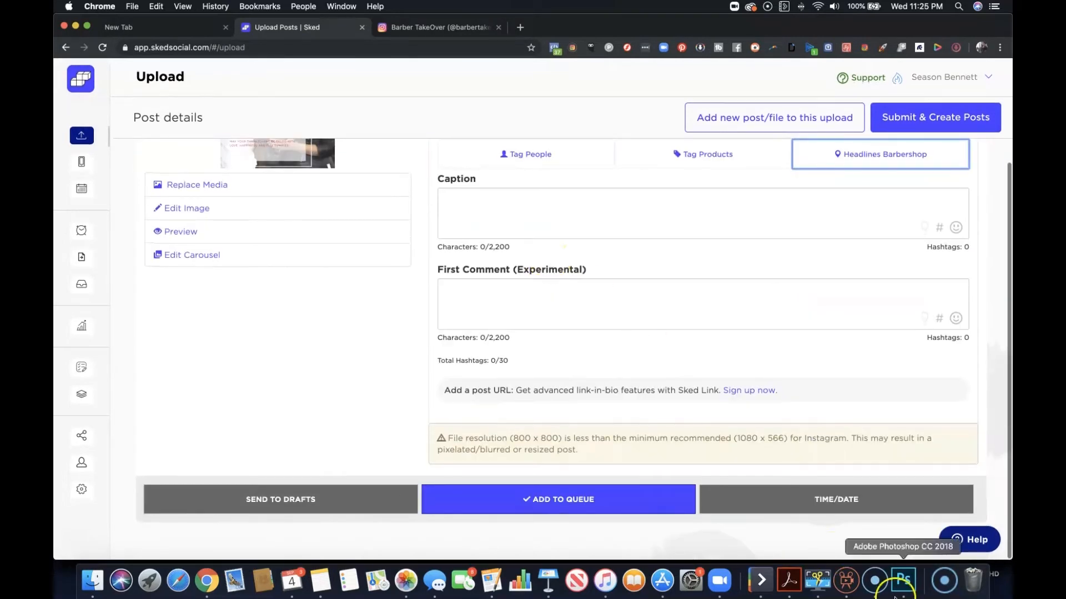
click(848, 503)
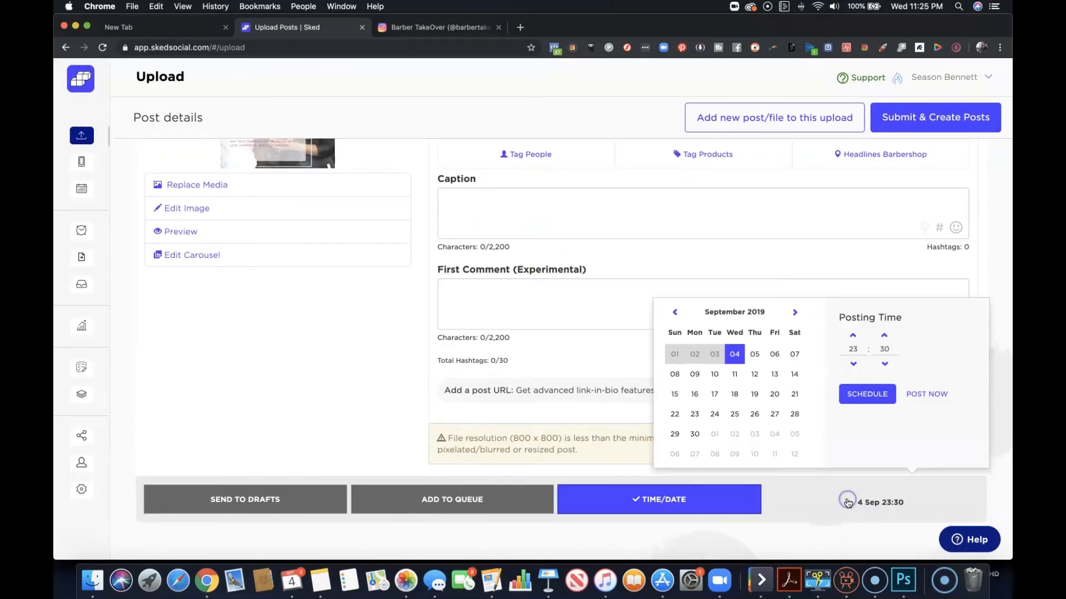
click(293, 498)
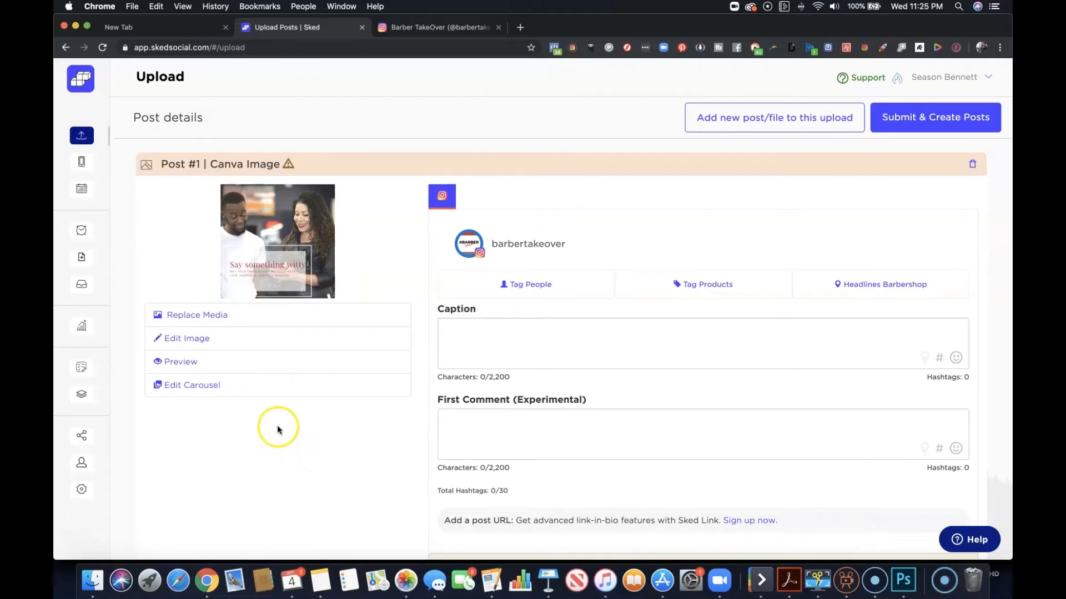
Leave the unsaved post and open the account management page.
click(82, 477)
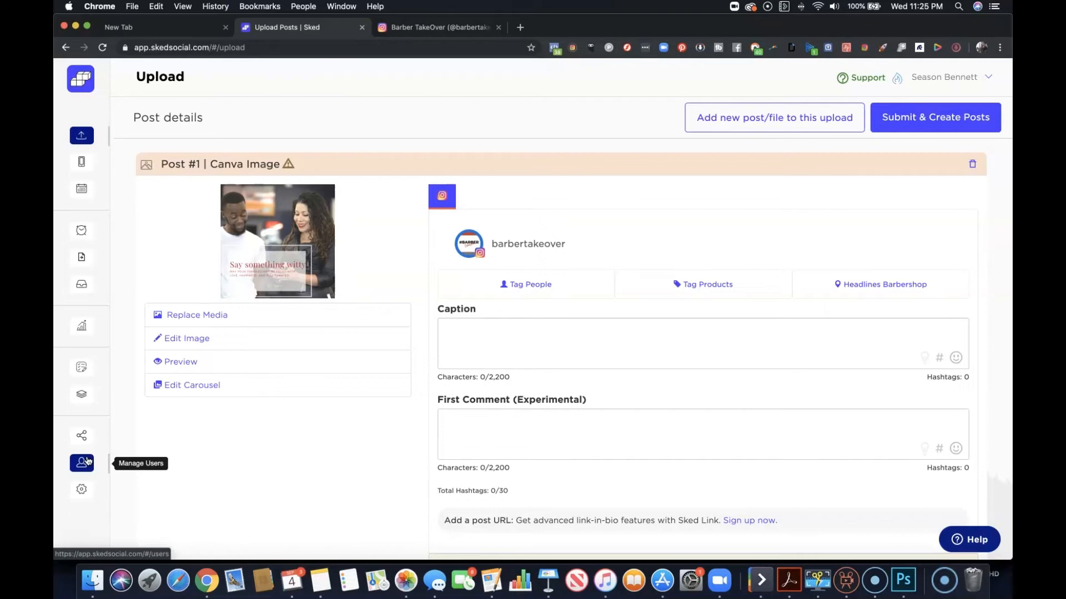
click(79, 467)
click(141, 318)
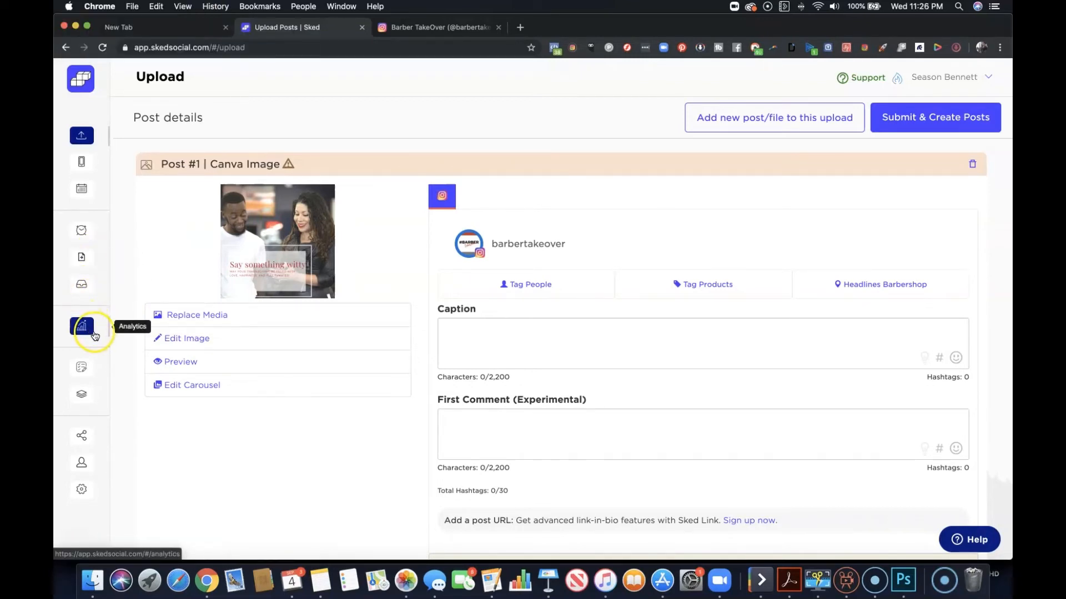
click(86, 442)
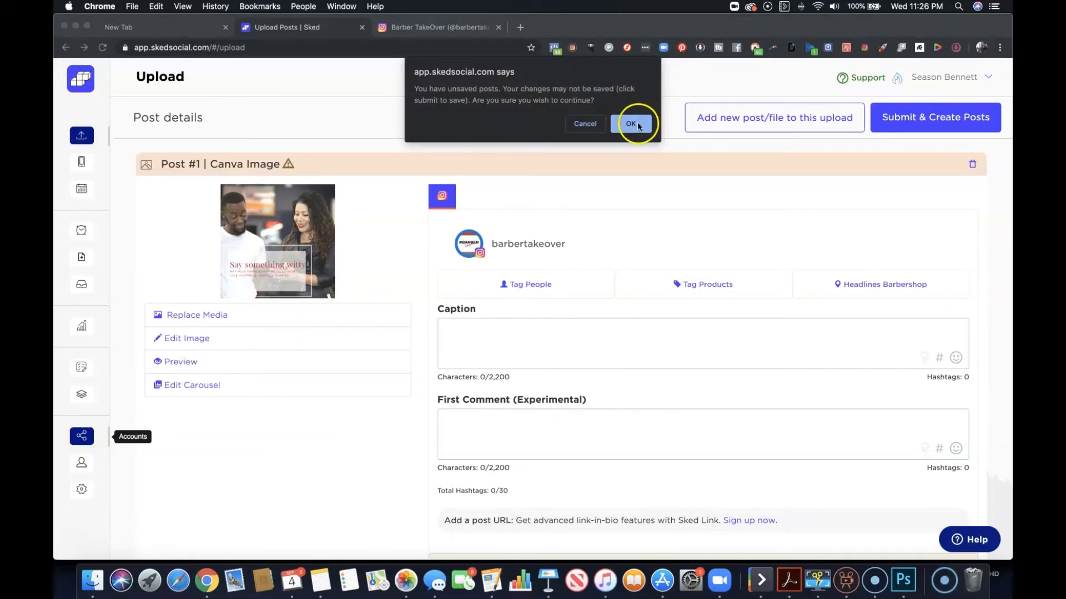
click(634, 123)
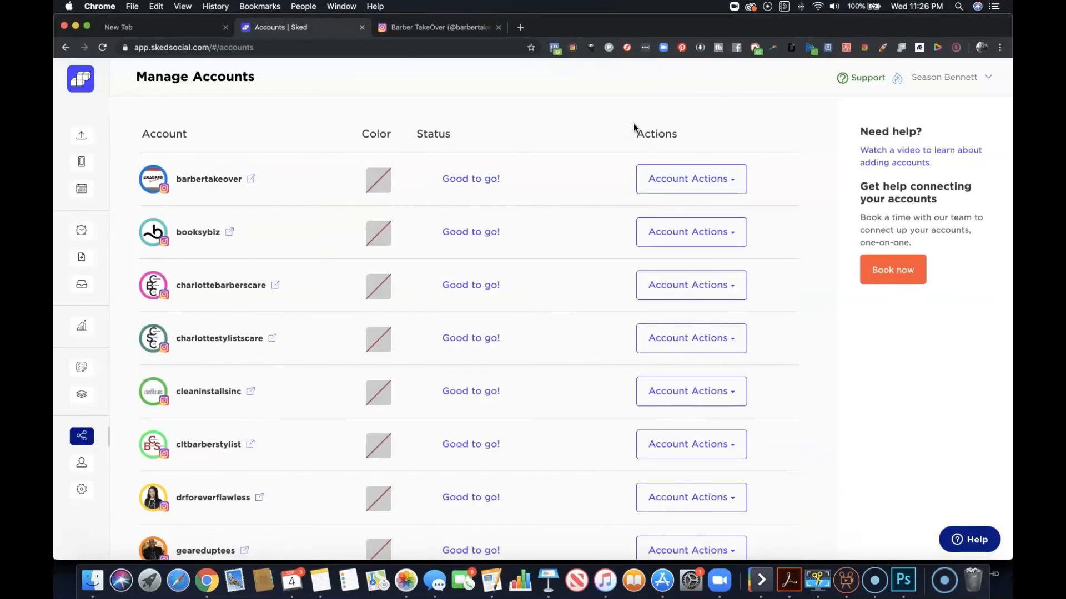
Examine the list of connected Instagram accounts, including each account's status and the options for adding more accounts.
scroll(432, 161, down, 2)
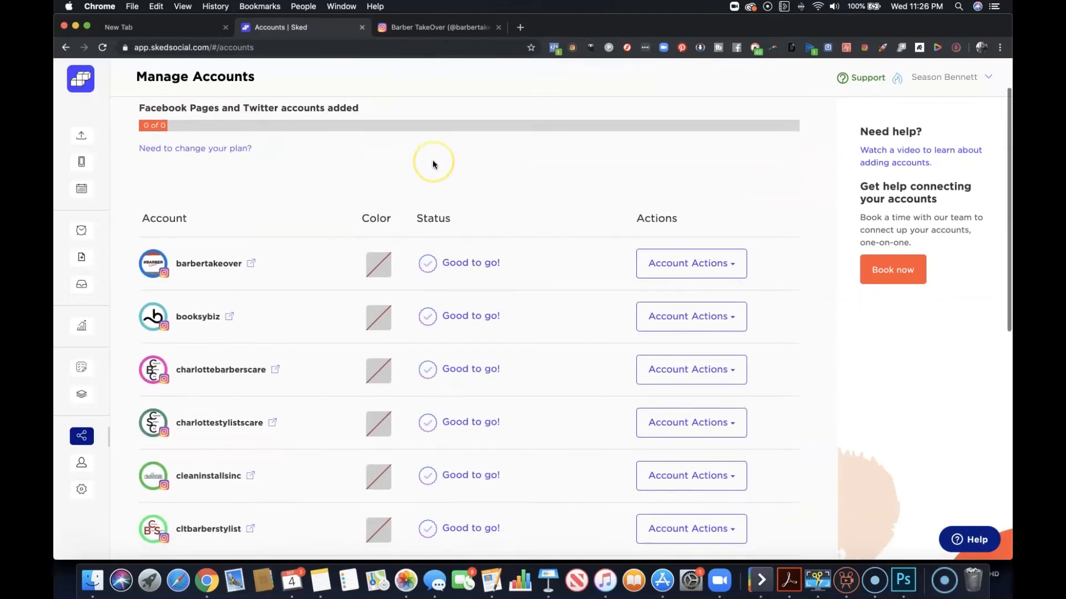
scroll(432, 160, down, 8)
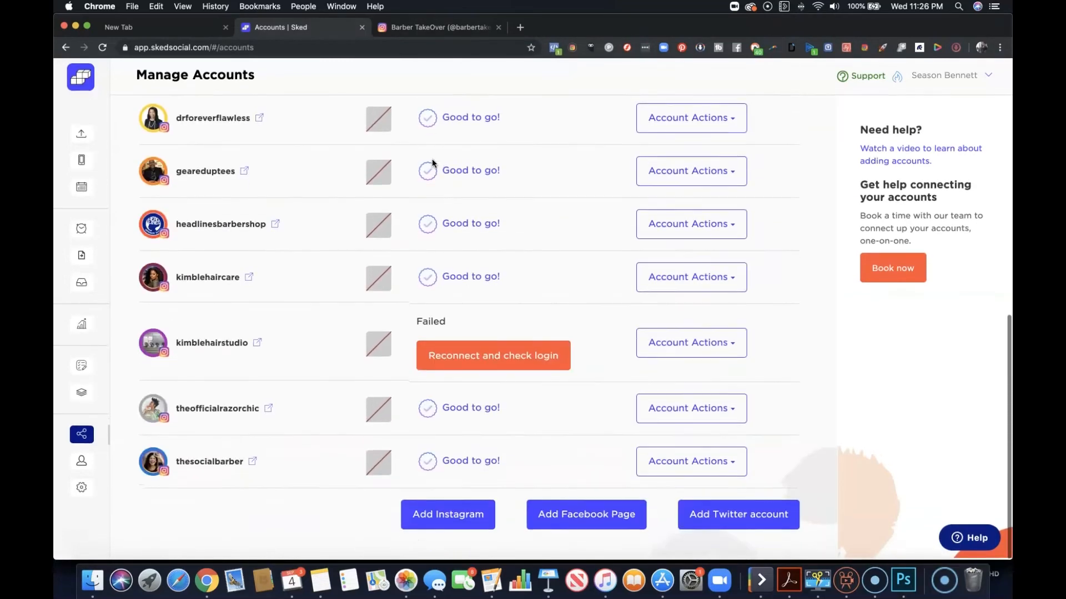
scroll(432, 160, up, 2)
scroll(432, 160, down, 2)
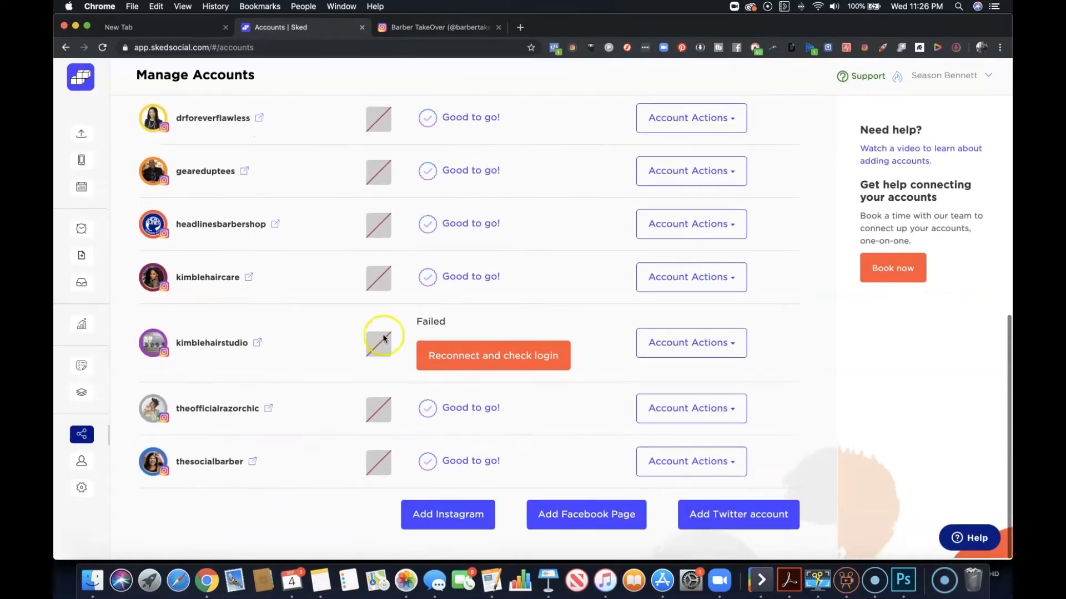
scroll(344, 204, up, 3)
scroll(345, 206, up, 6)
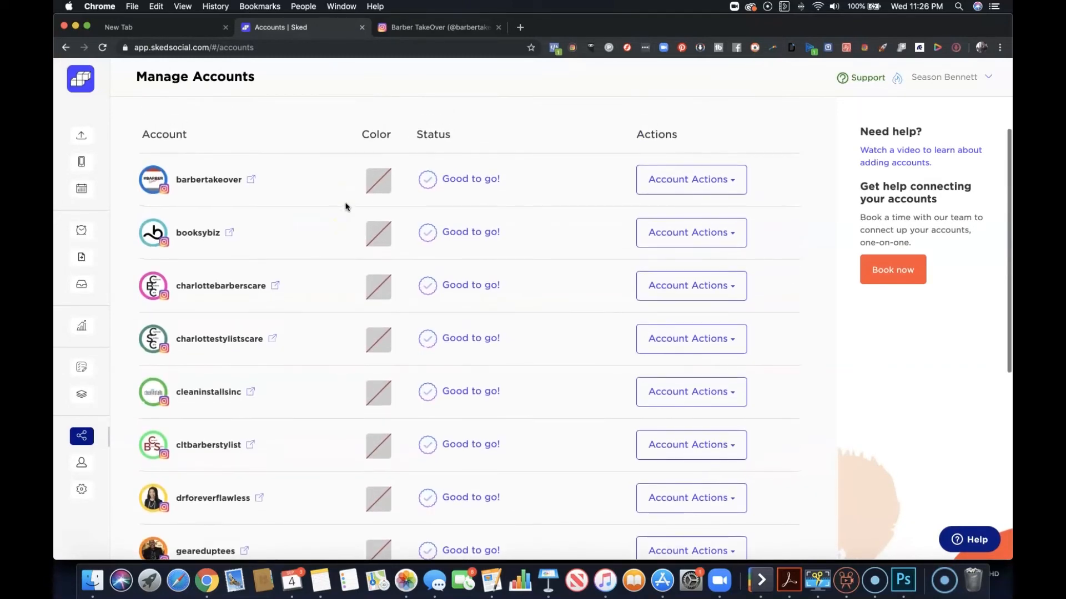
scroll(345, 206, up, 2)
scroll(346, 206, up, 1)
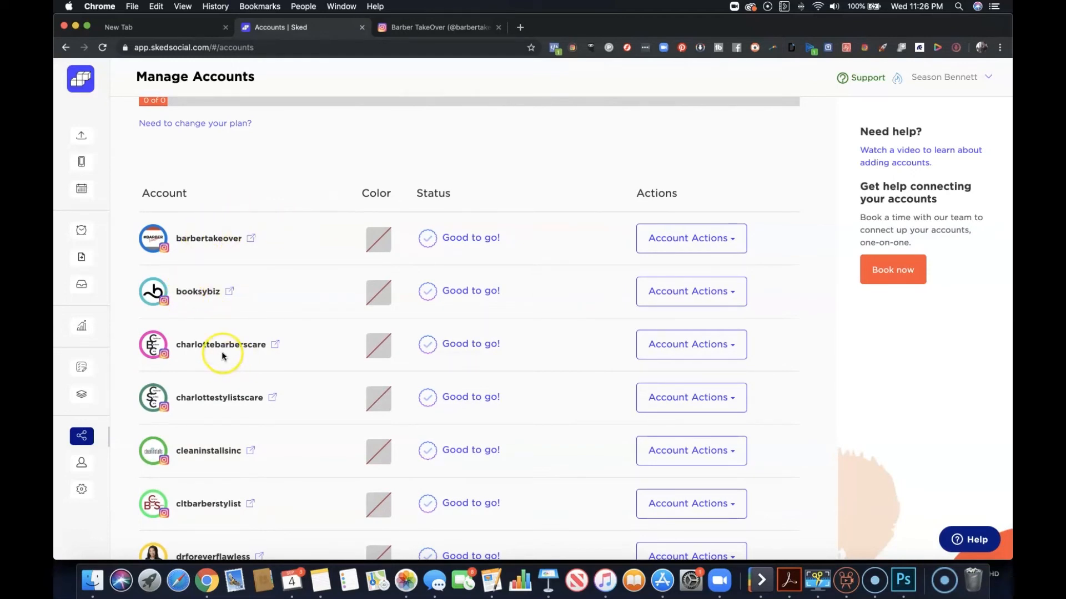
scroll(255, 288, down, 3)
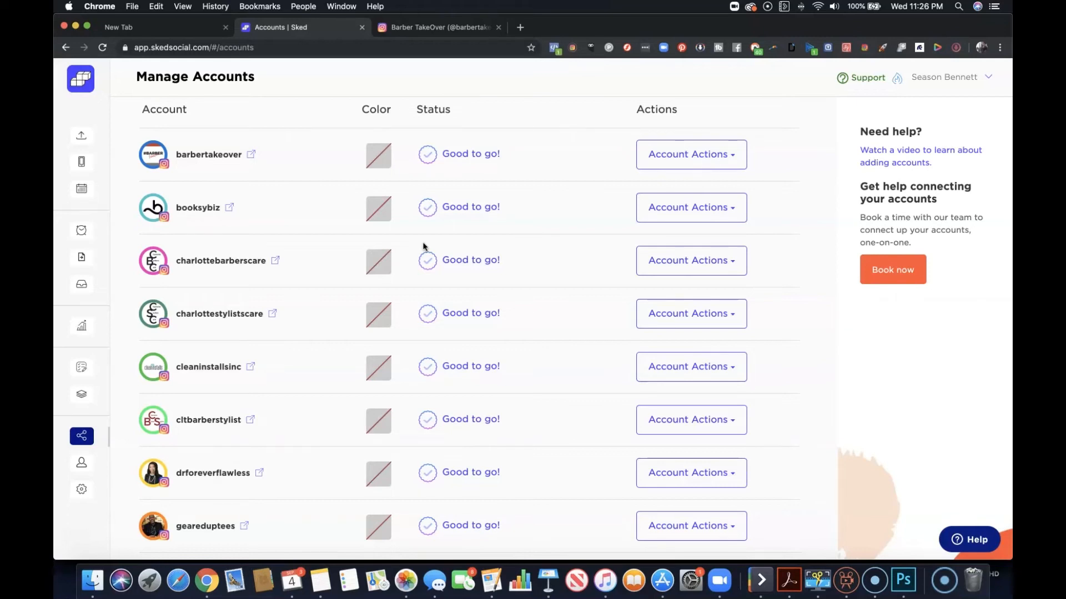
Open the upcoming posts and look through those queued for barbertakeover.
click(87, 241)
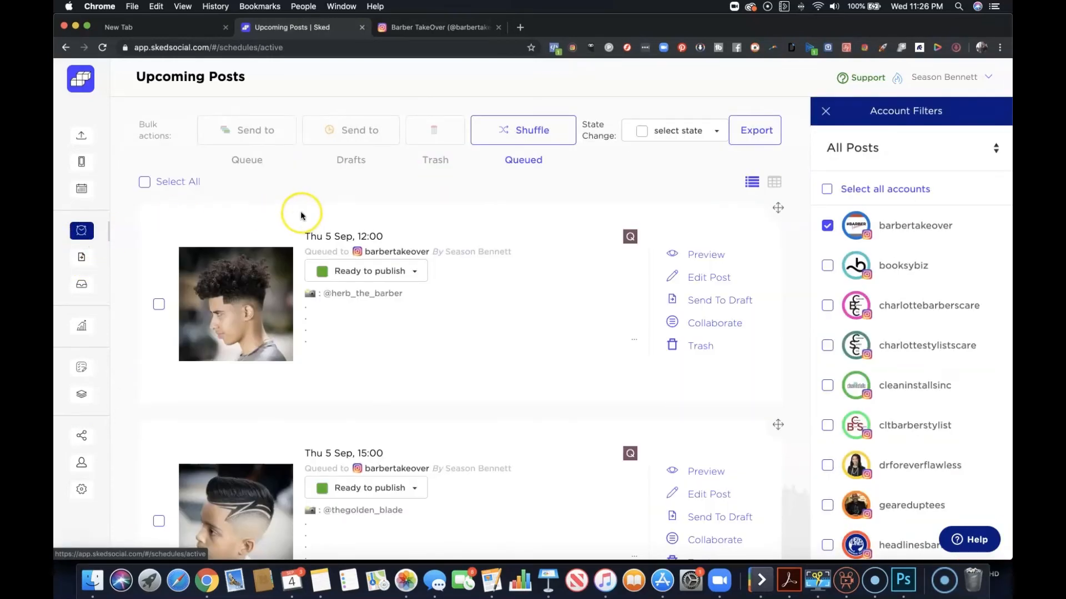
scroll(302, 214, down, 5)
scroll(301, 215, up, 5)
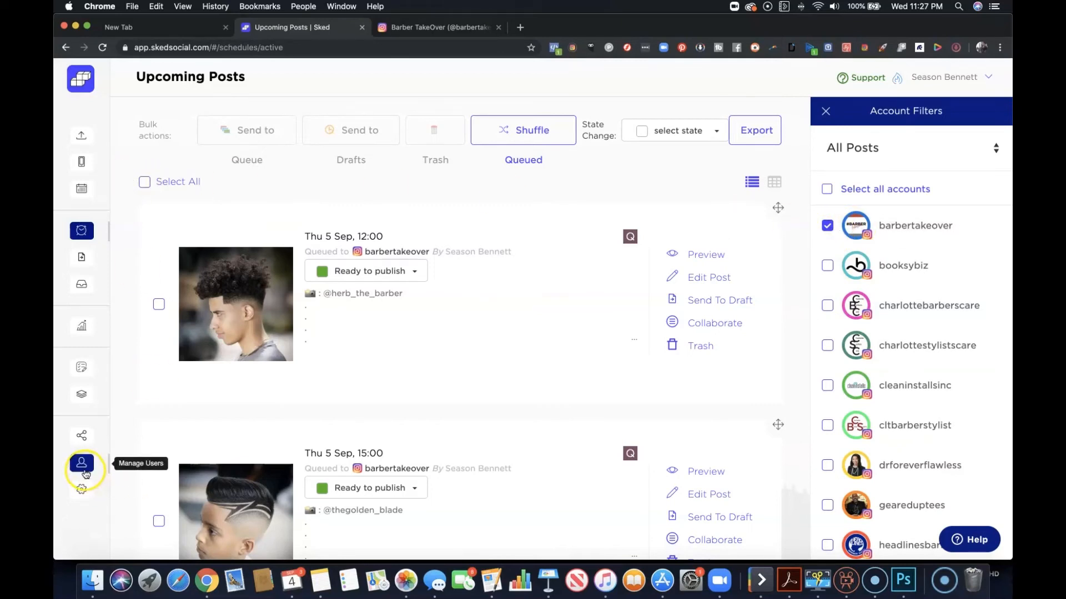
Return to the account management page and review the connected accounts and the plan's account usage.
click(82, 438)
scroll(232, 338, down, 1)
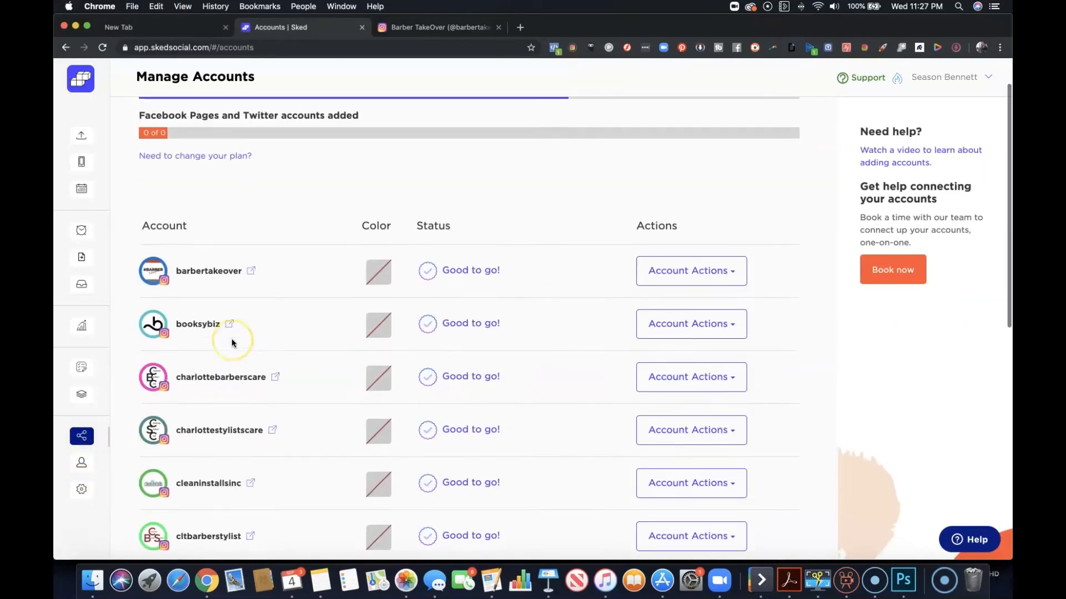
scroll(232, 343, down, 5)
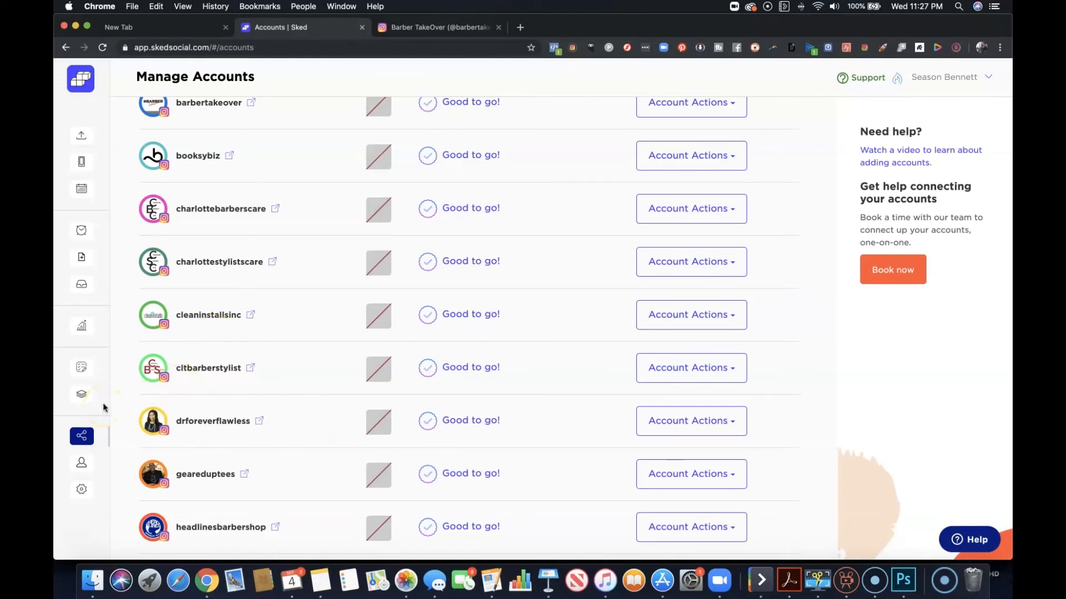
scroll(247, 408, up, 3)
scroll(247, 409, up, 2)
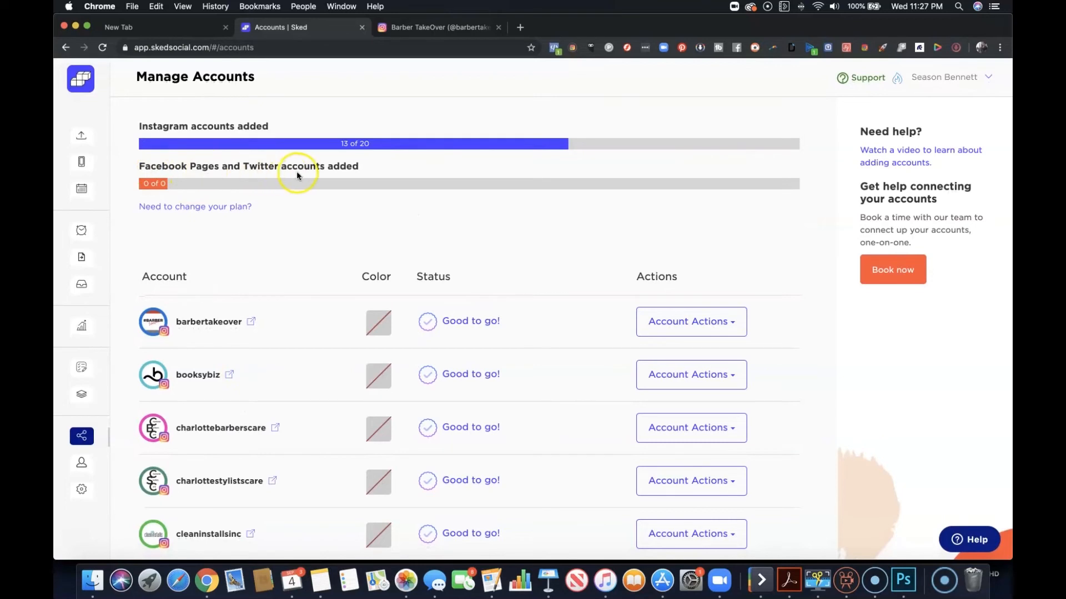
click(222, 258)
click(244, 238)
Open the Feed Planner, examine barbertakeover's feed preview, and display the list of accounts available to plan for.
click(78, 167)
click(79, 166)
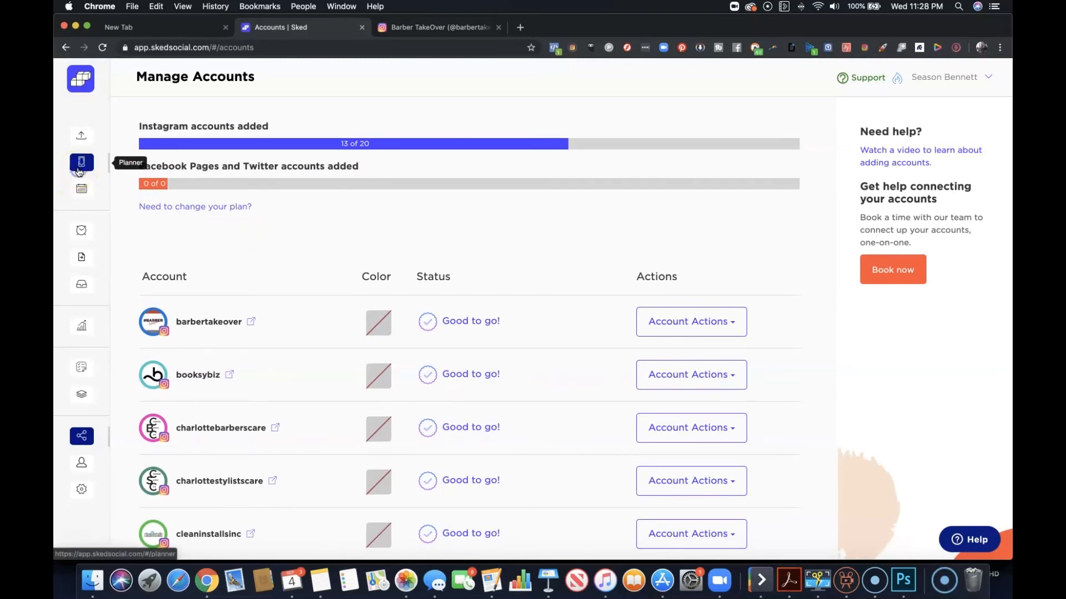
scroll(541, 312, down, 5)
scroll(544, 319, up, 5)
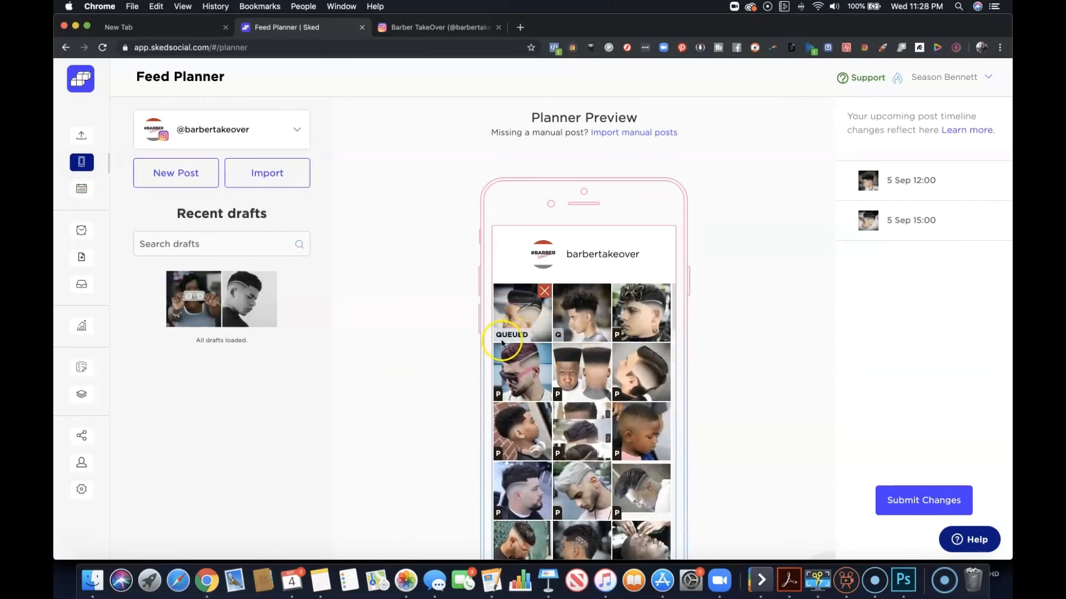
scroll(672, 412, down, 2)
scroll(666, 399, up, 2)
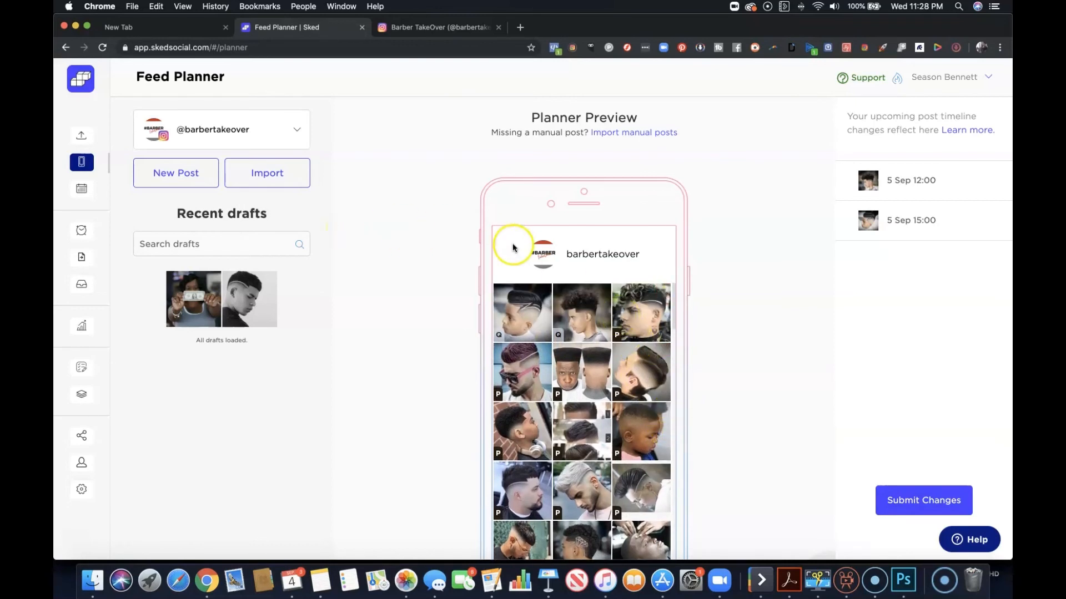
click(289, 131)
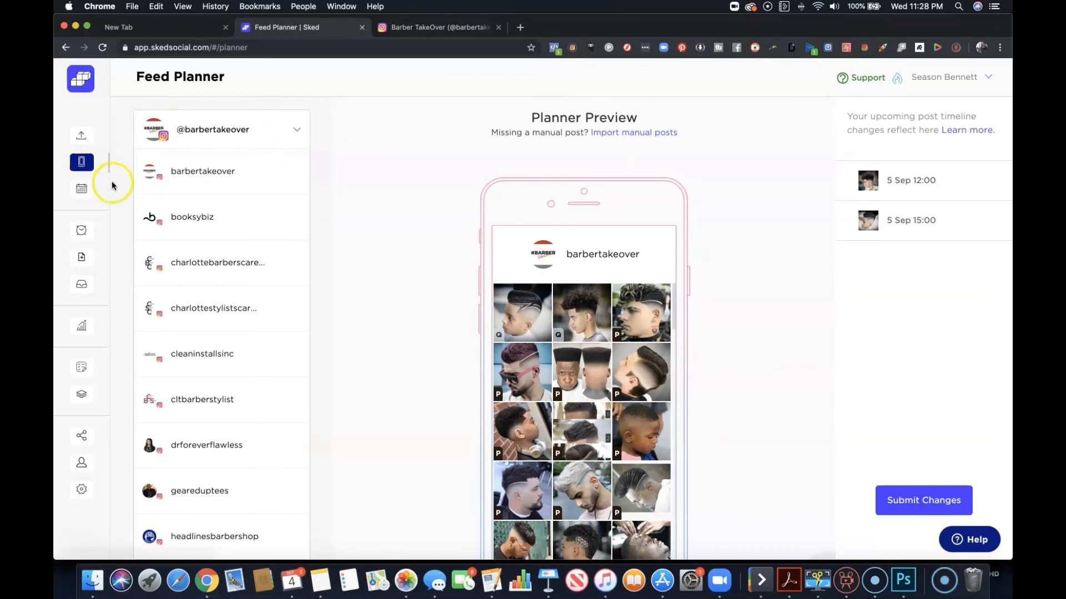
Open the posting calendar, include all accounts in the filter, and examine the posts scheduled for 1 - 7 September.
click(89, 192)
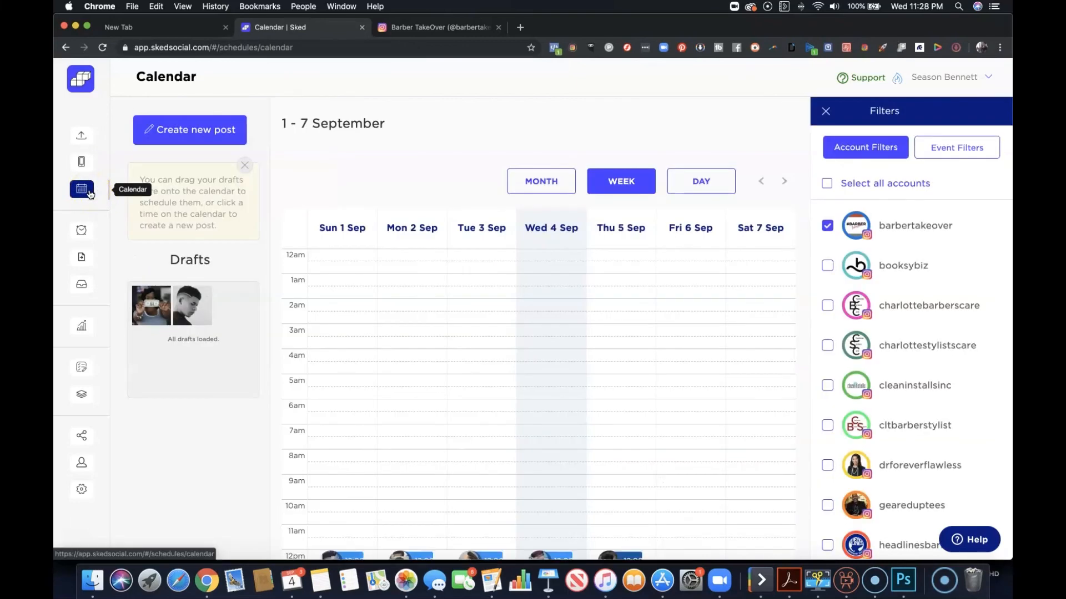
click(826, 191)
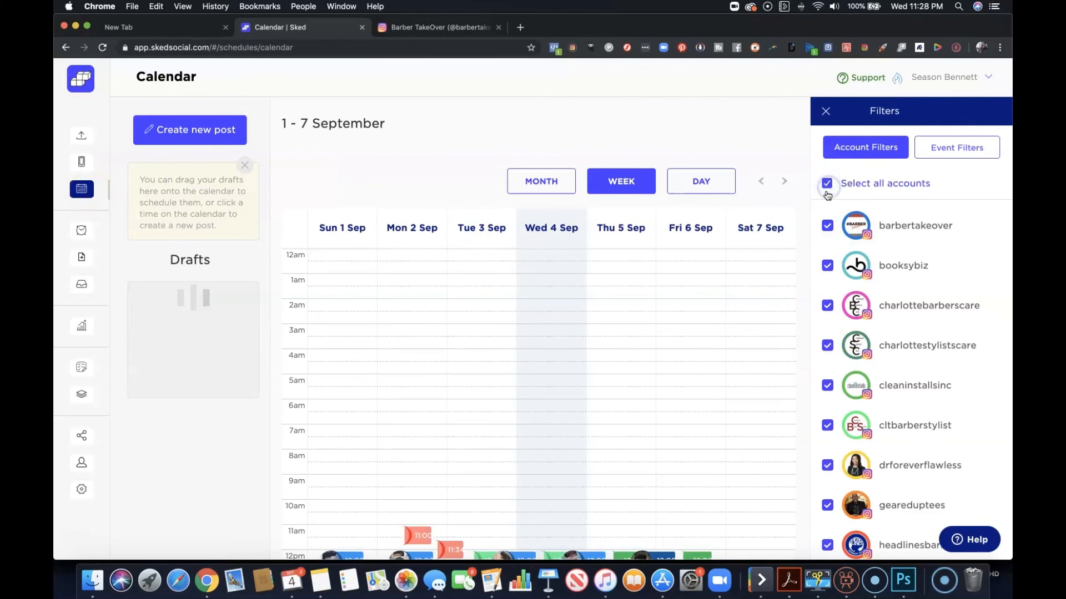
scroll(769, 245, down, 3)
scroll(768, 259, down, 6)
mouse_move(768, 258)
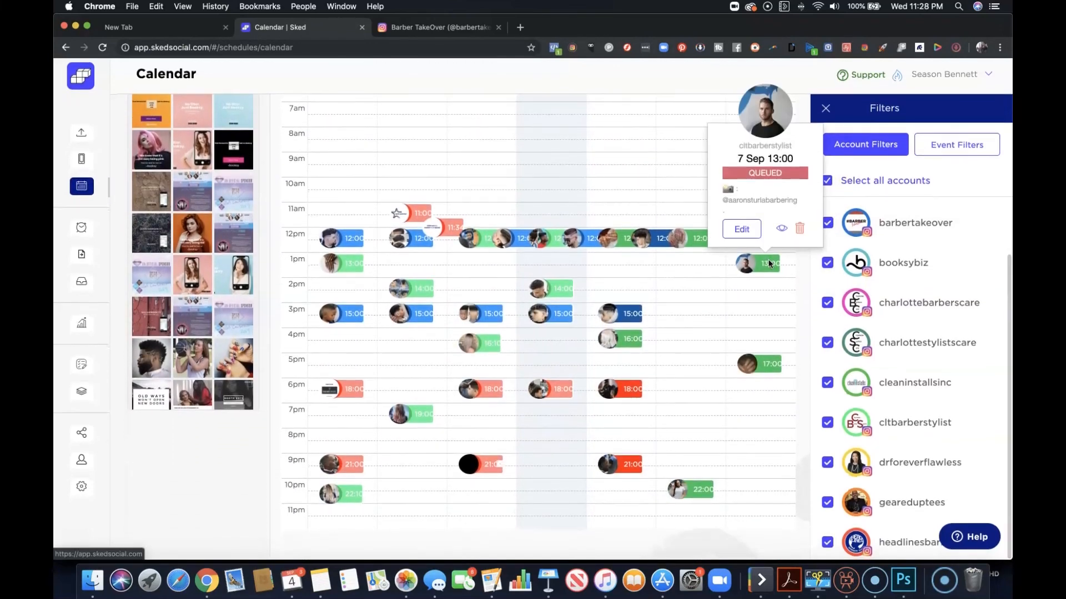